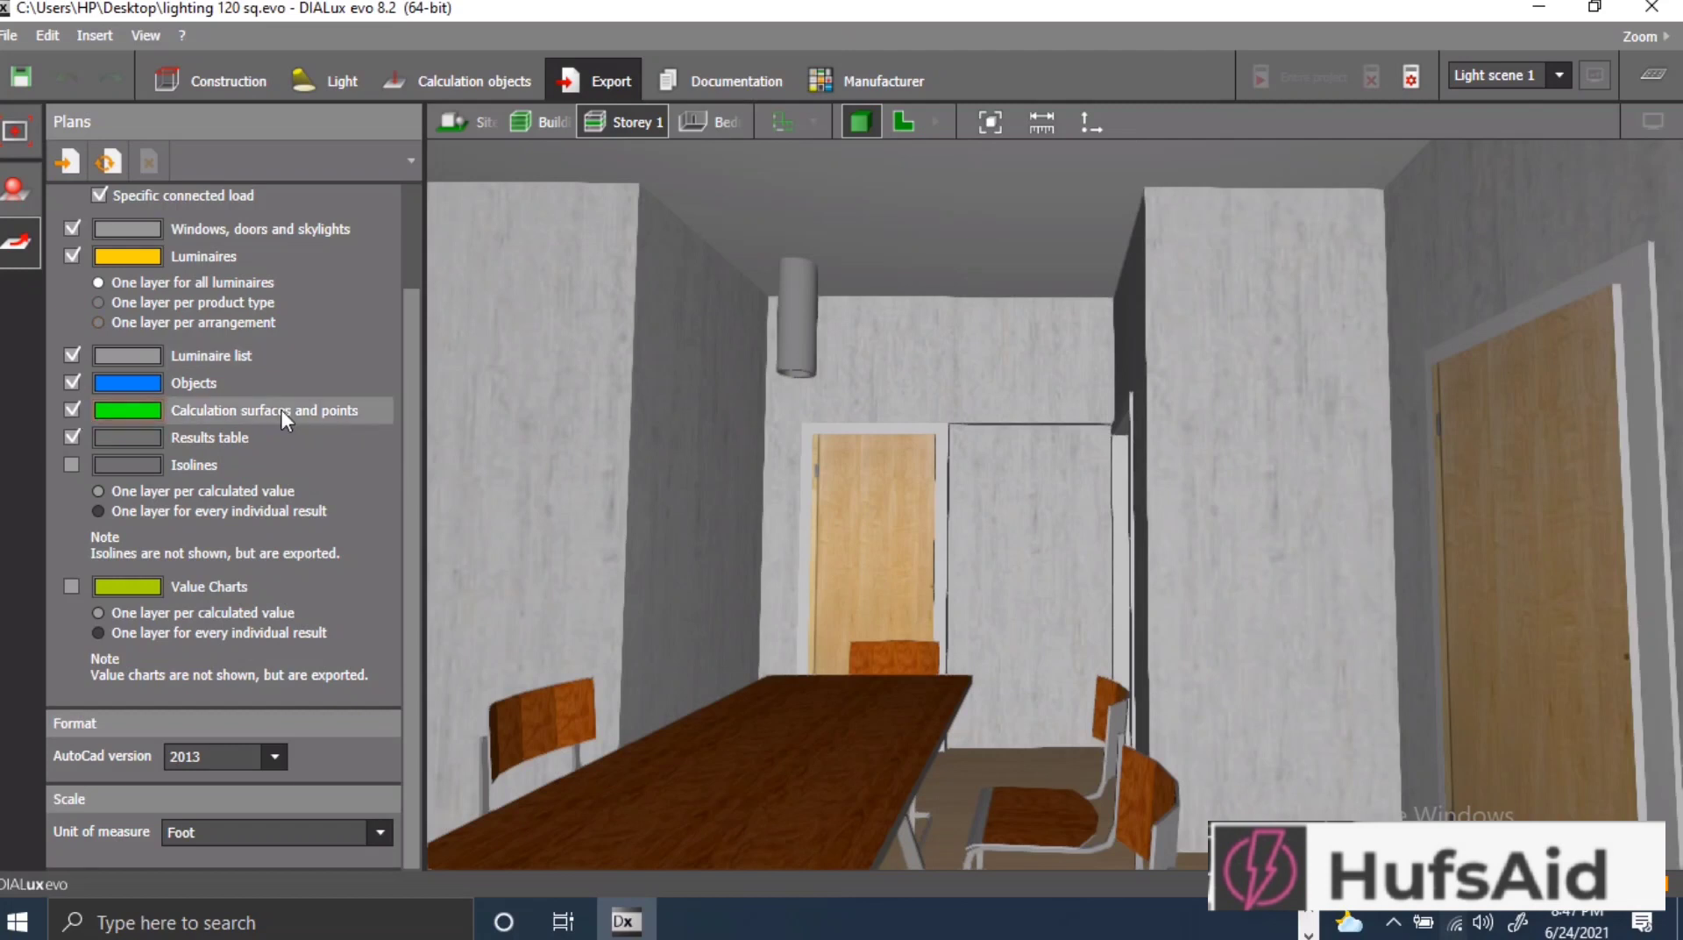
# Change the DIALux plan export's unit of measure from Foot to Inch.
pyautogui.moveTo(407, 367); pyautogui.dragTo(387, 512)
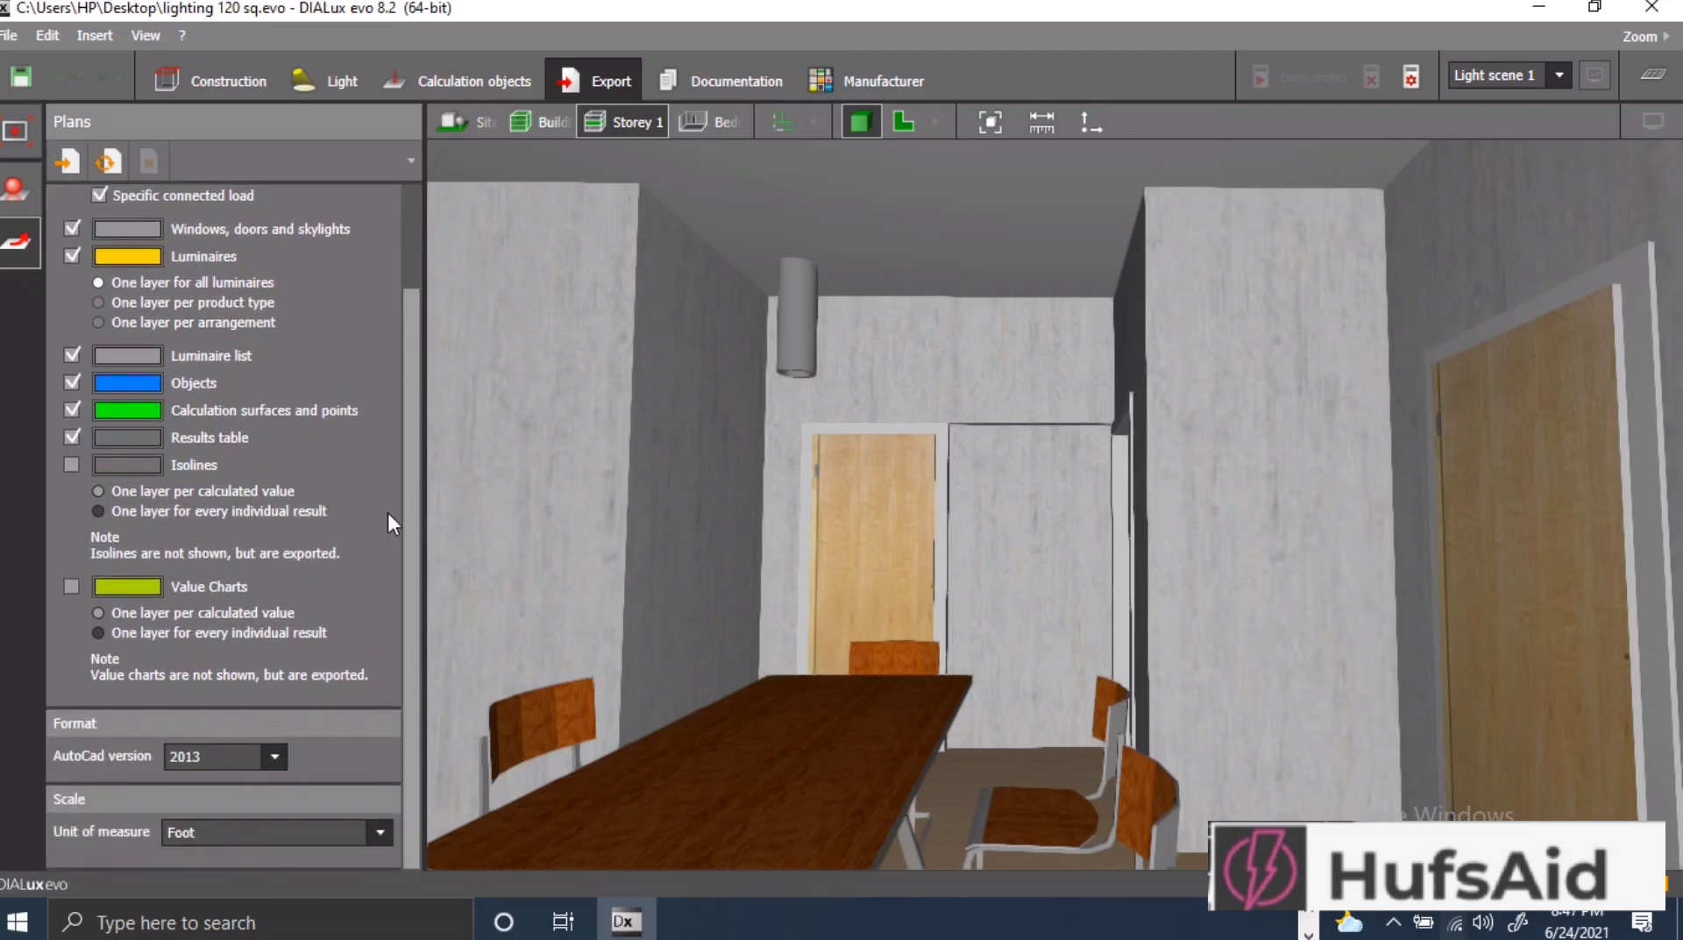
pyautogui.click(379, 833)
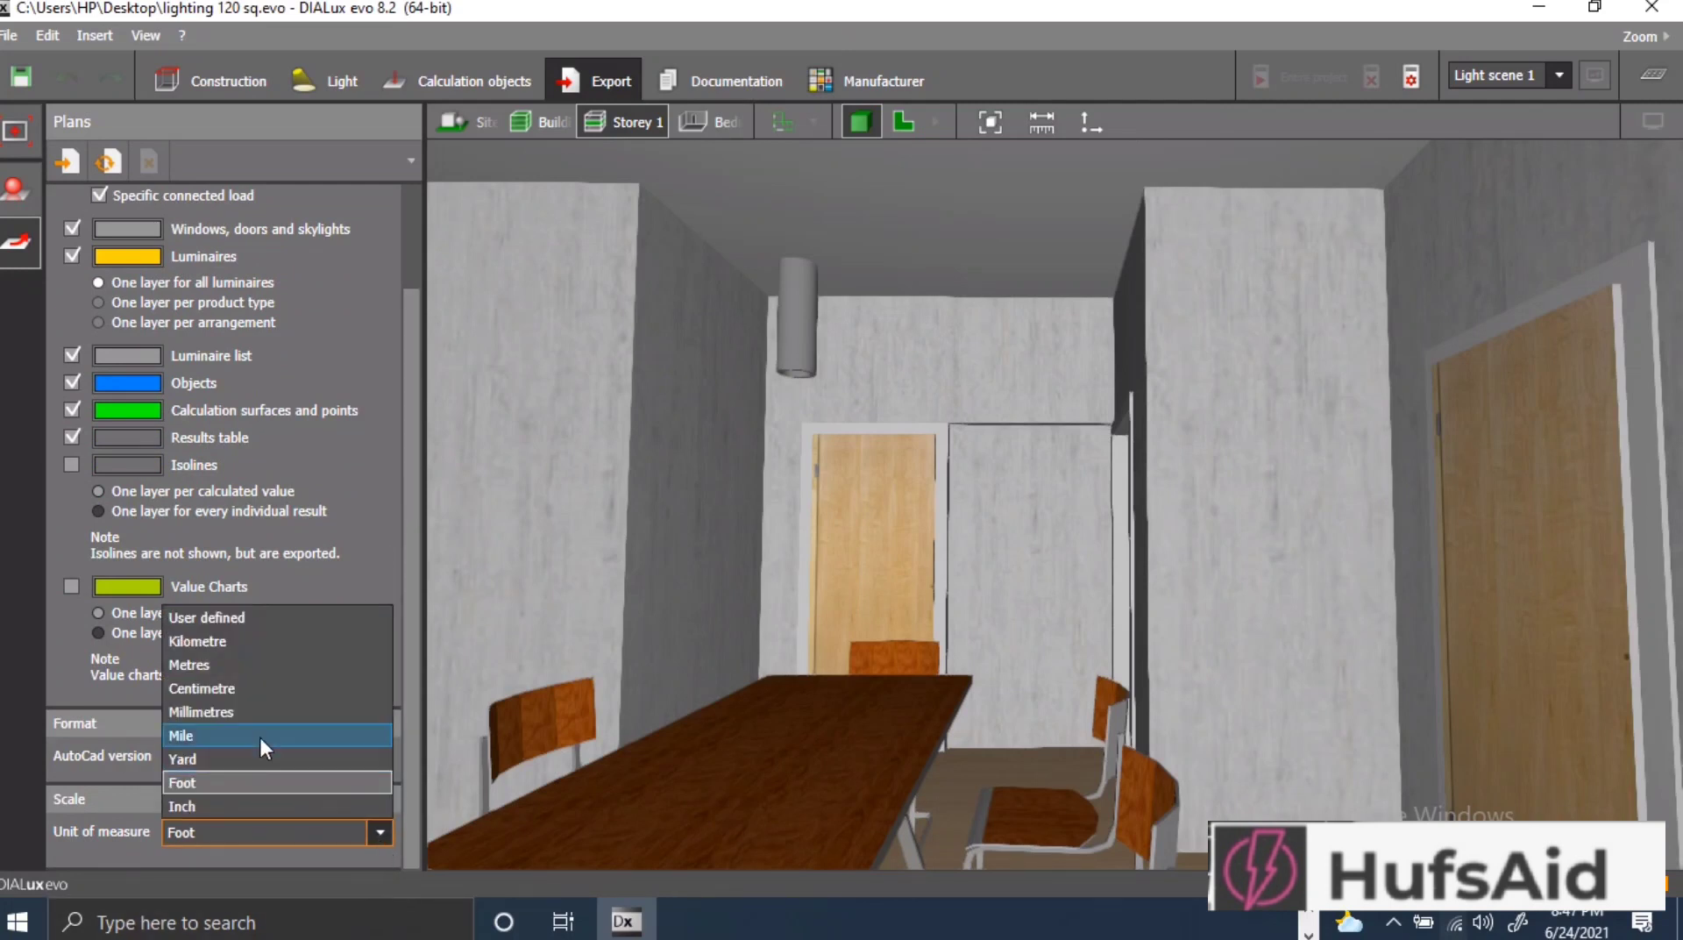
pyautogui.click(201, 806)
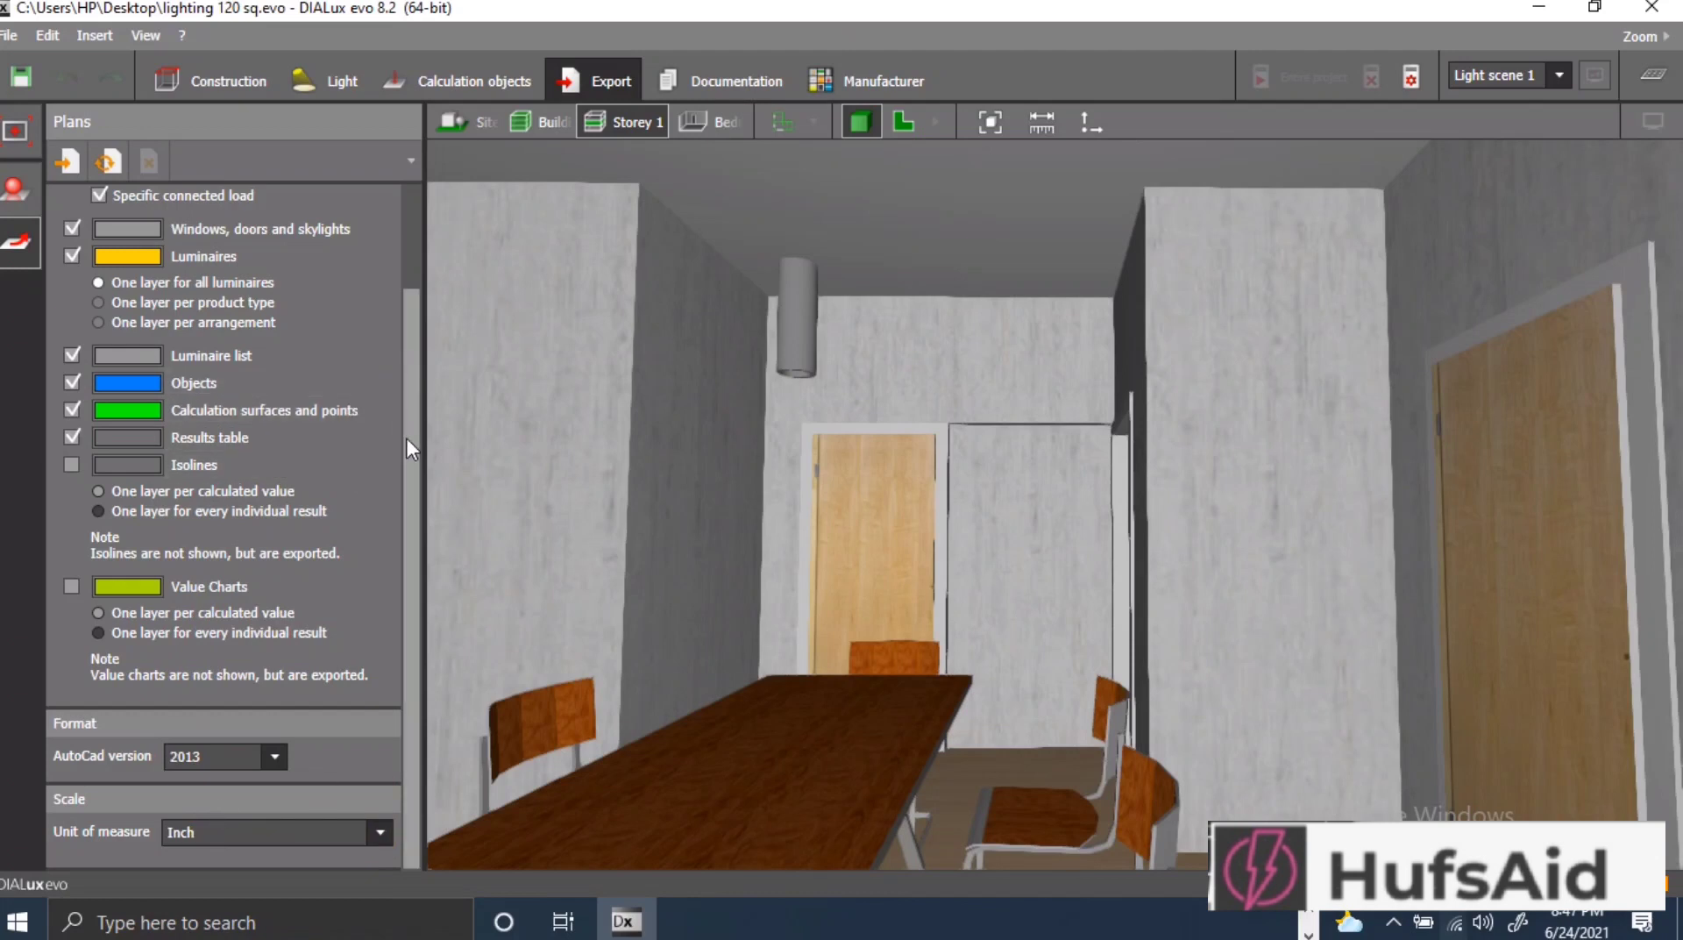
pyautogui.moveTo(407, 438); pyautogui.dragTo(391, 512)
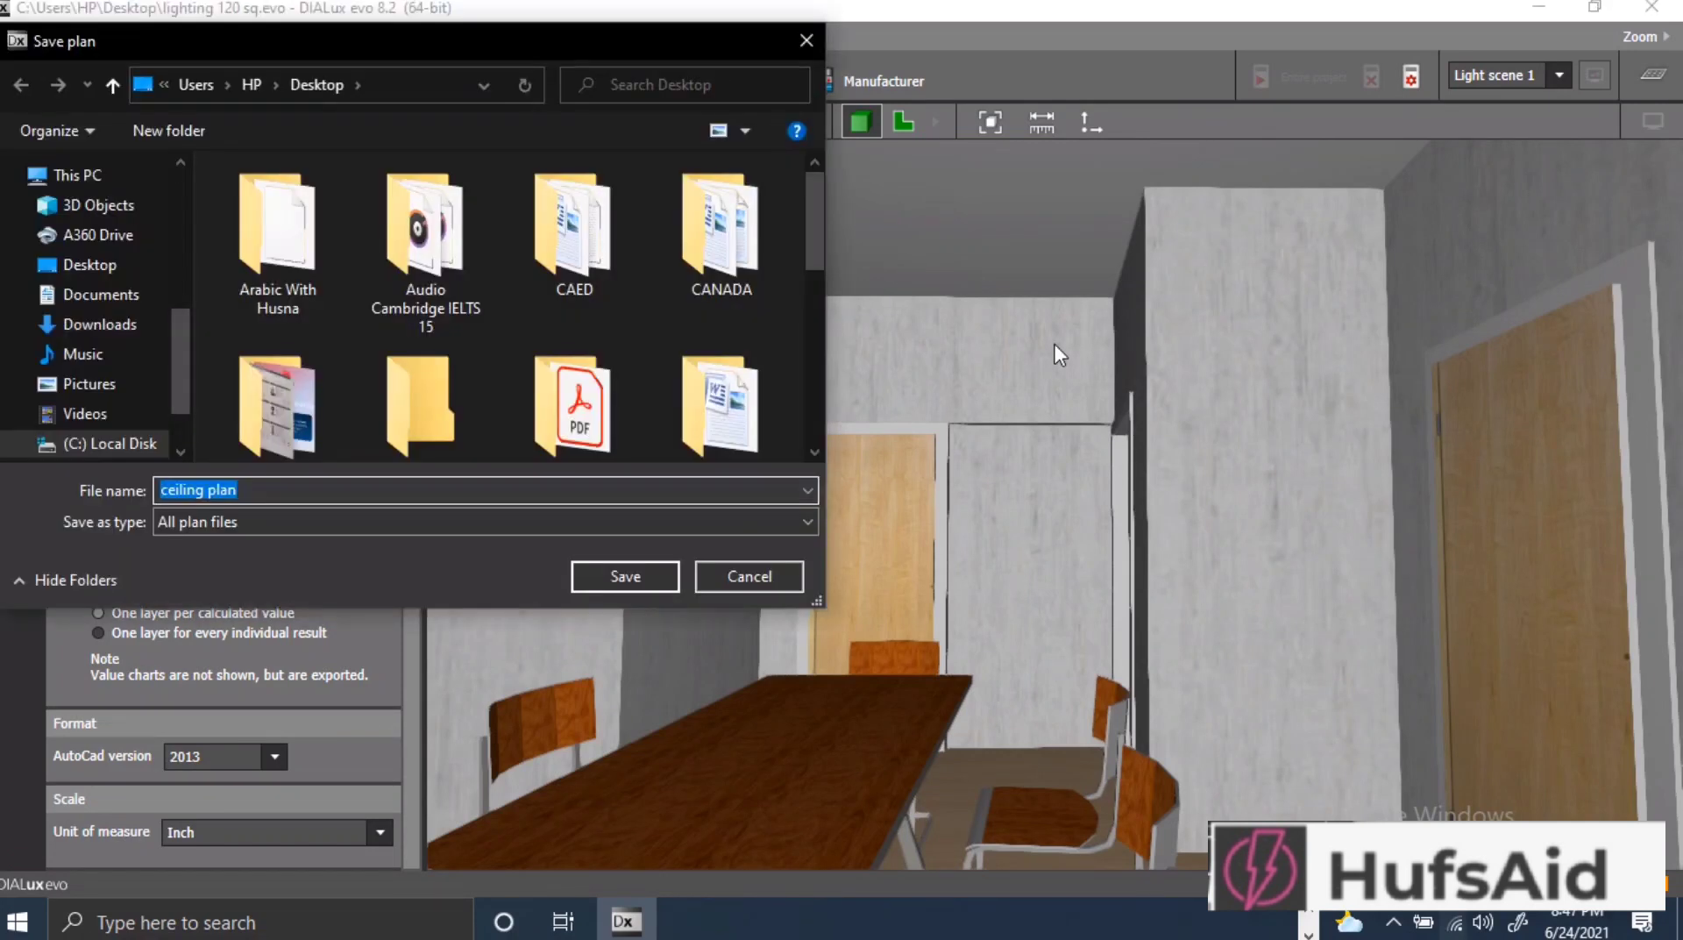
# Save the exported ceiling plan to the Desktop under the name CP.
pyautogui.write('CP')
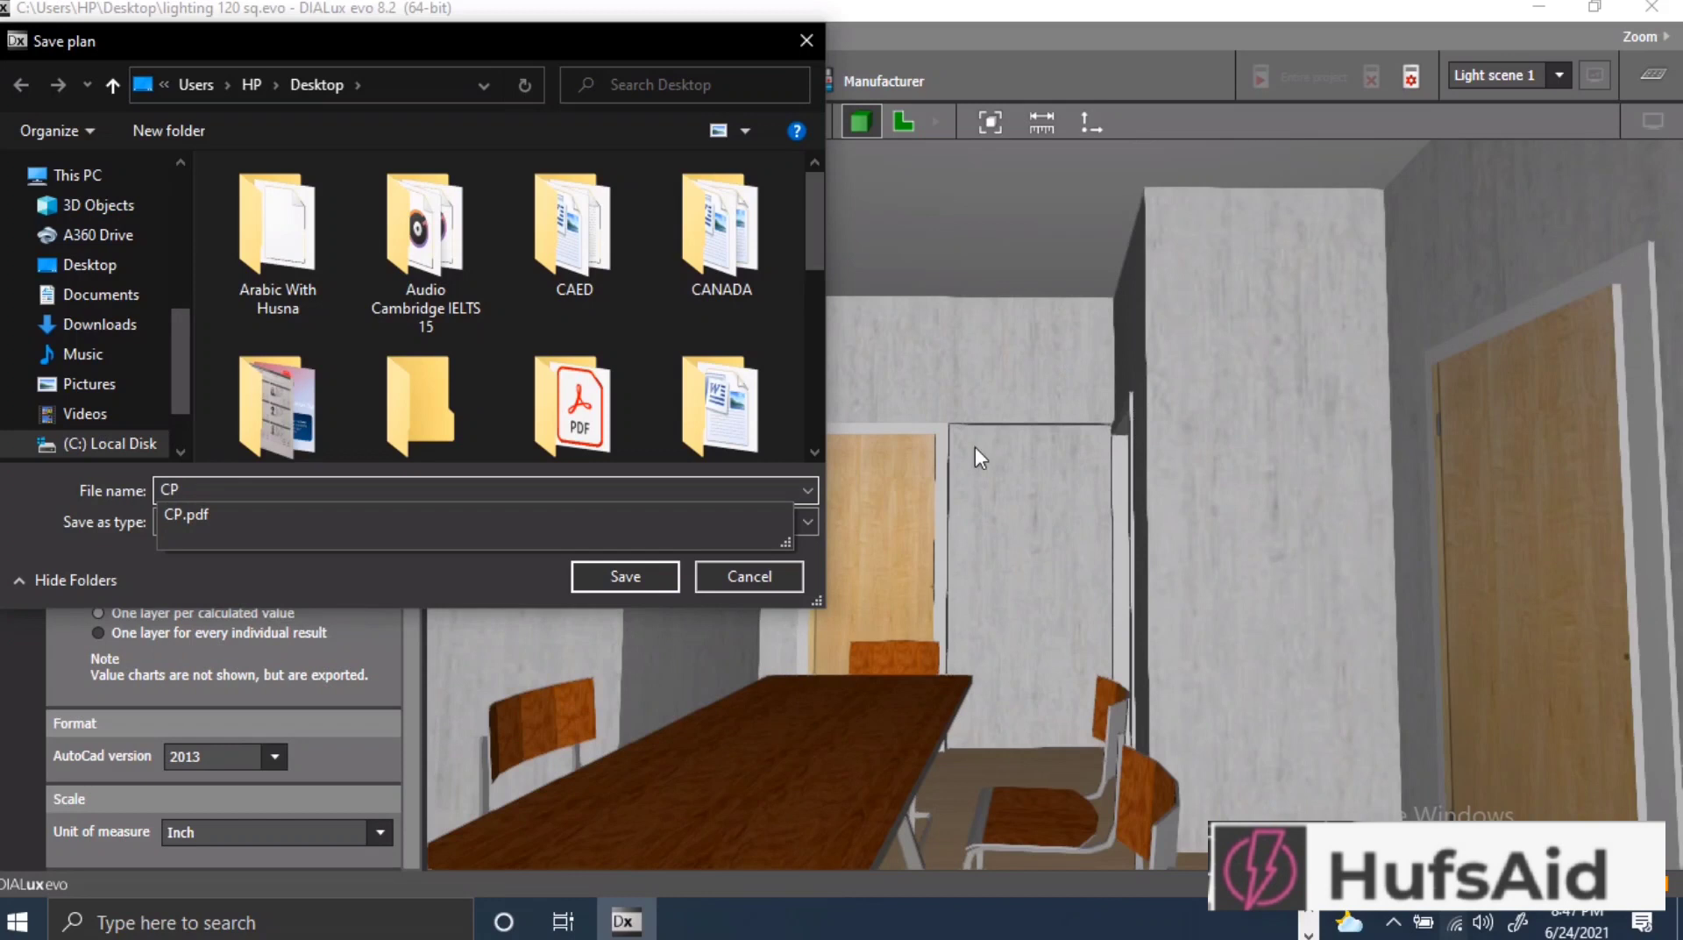
pyautogui.click(614, 577)
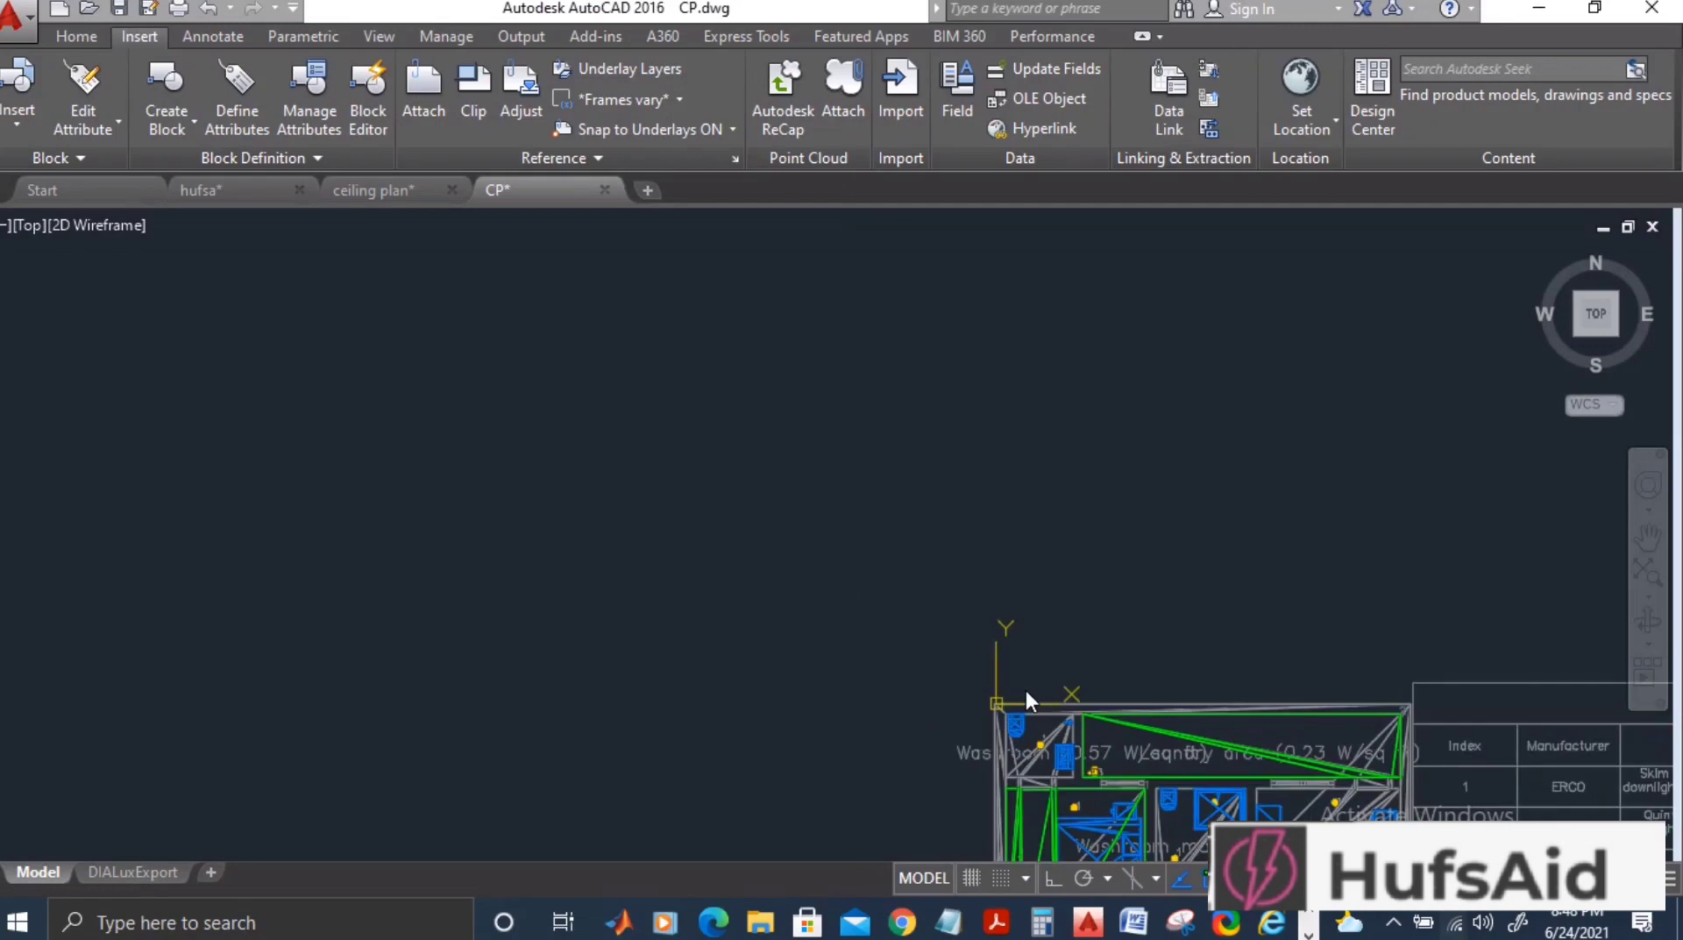
# Pan the plan into view and freeze the DLX_APERT and DLX_CALC layers.
pyautogui.scroll(-3, 1022, 692)
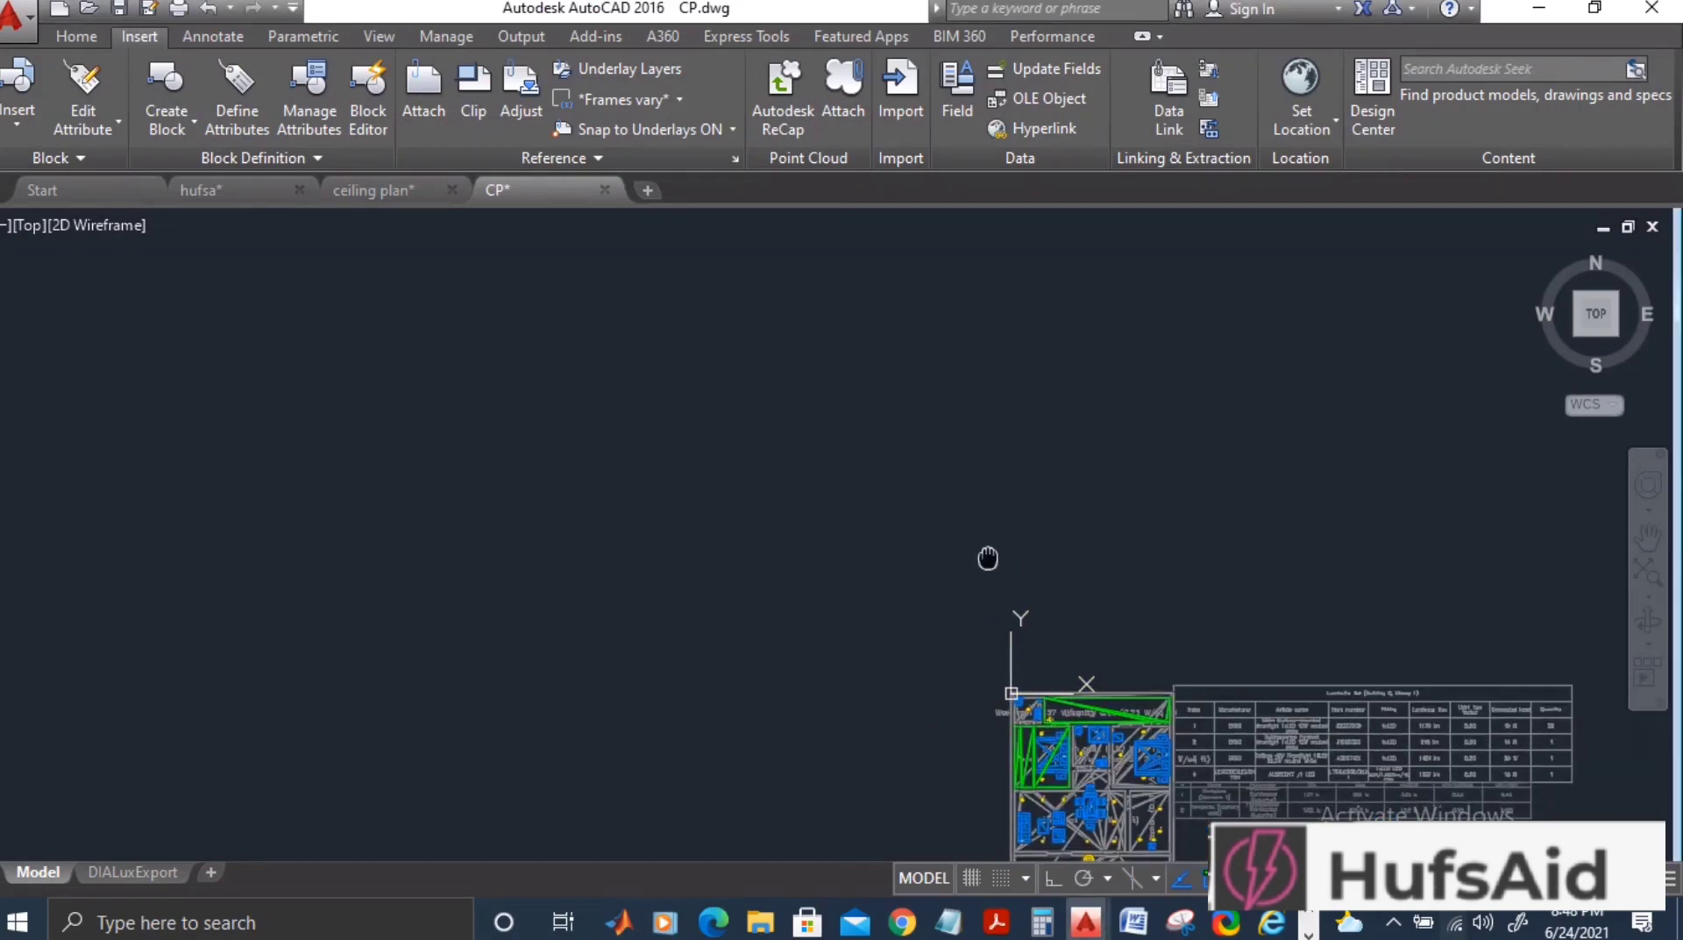
pyautogui.moveTo(984, 557)
pyautogui.mouseDown(button='middle')
pyautogui.moveTo(684, 359)
pyautogui.moveTo(549, 236)
pyautogui.mouseUp(button='middle')
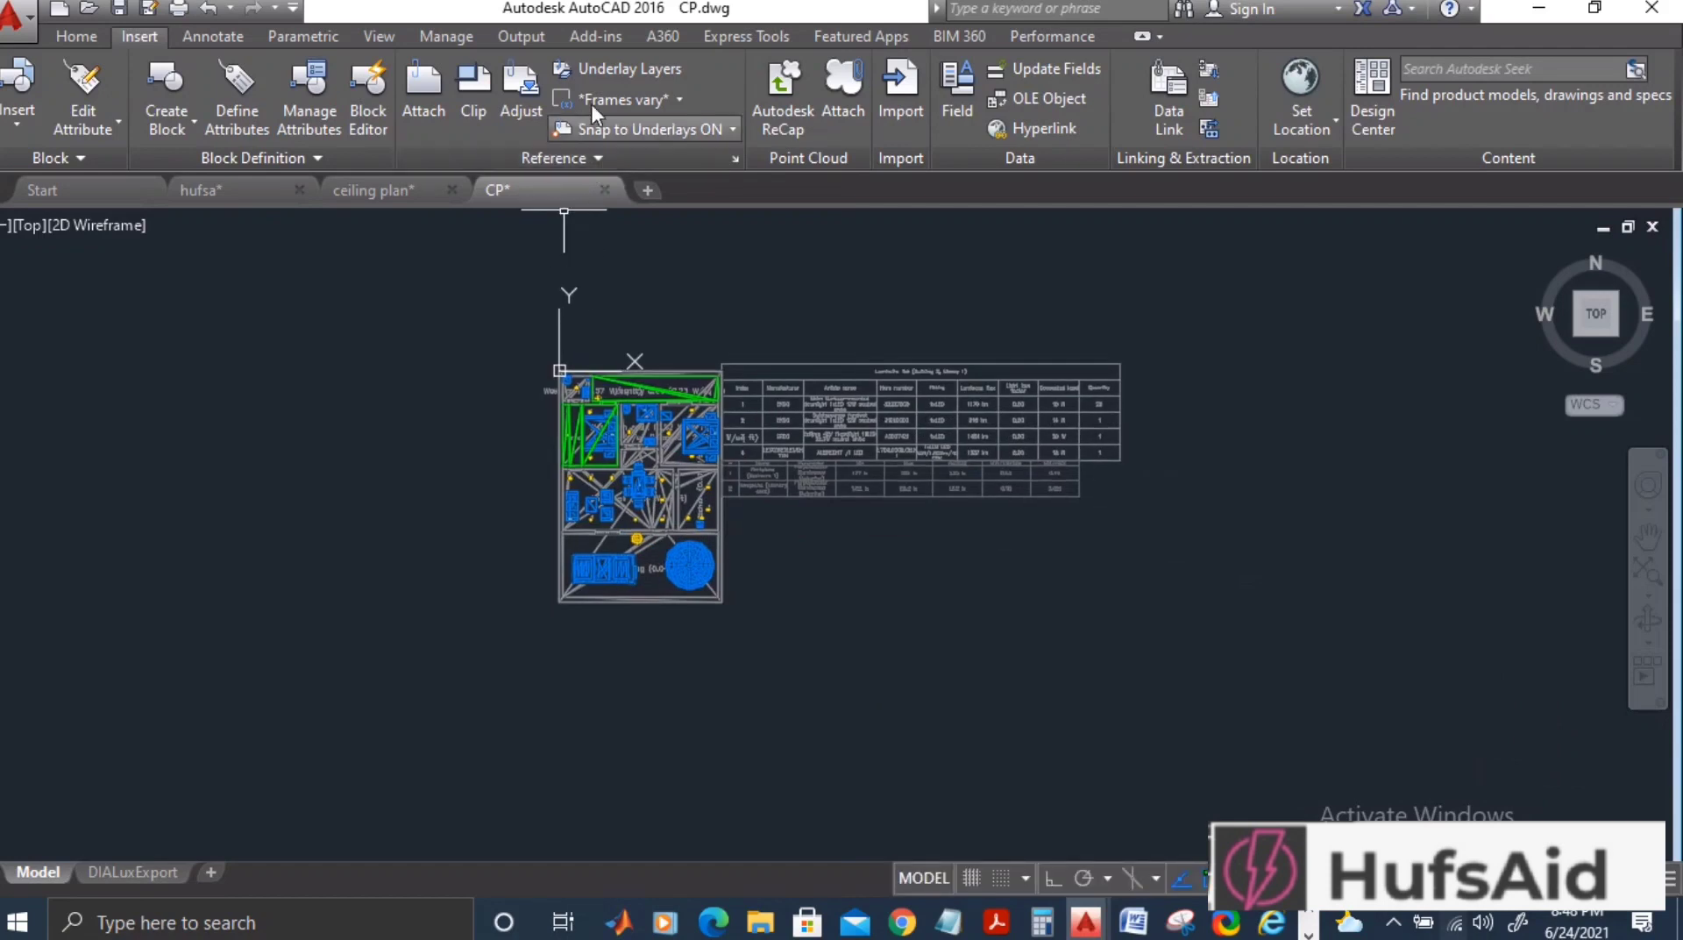
pyautogui.click(76, 36)
pyautogui.click(906, 68)
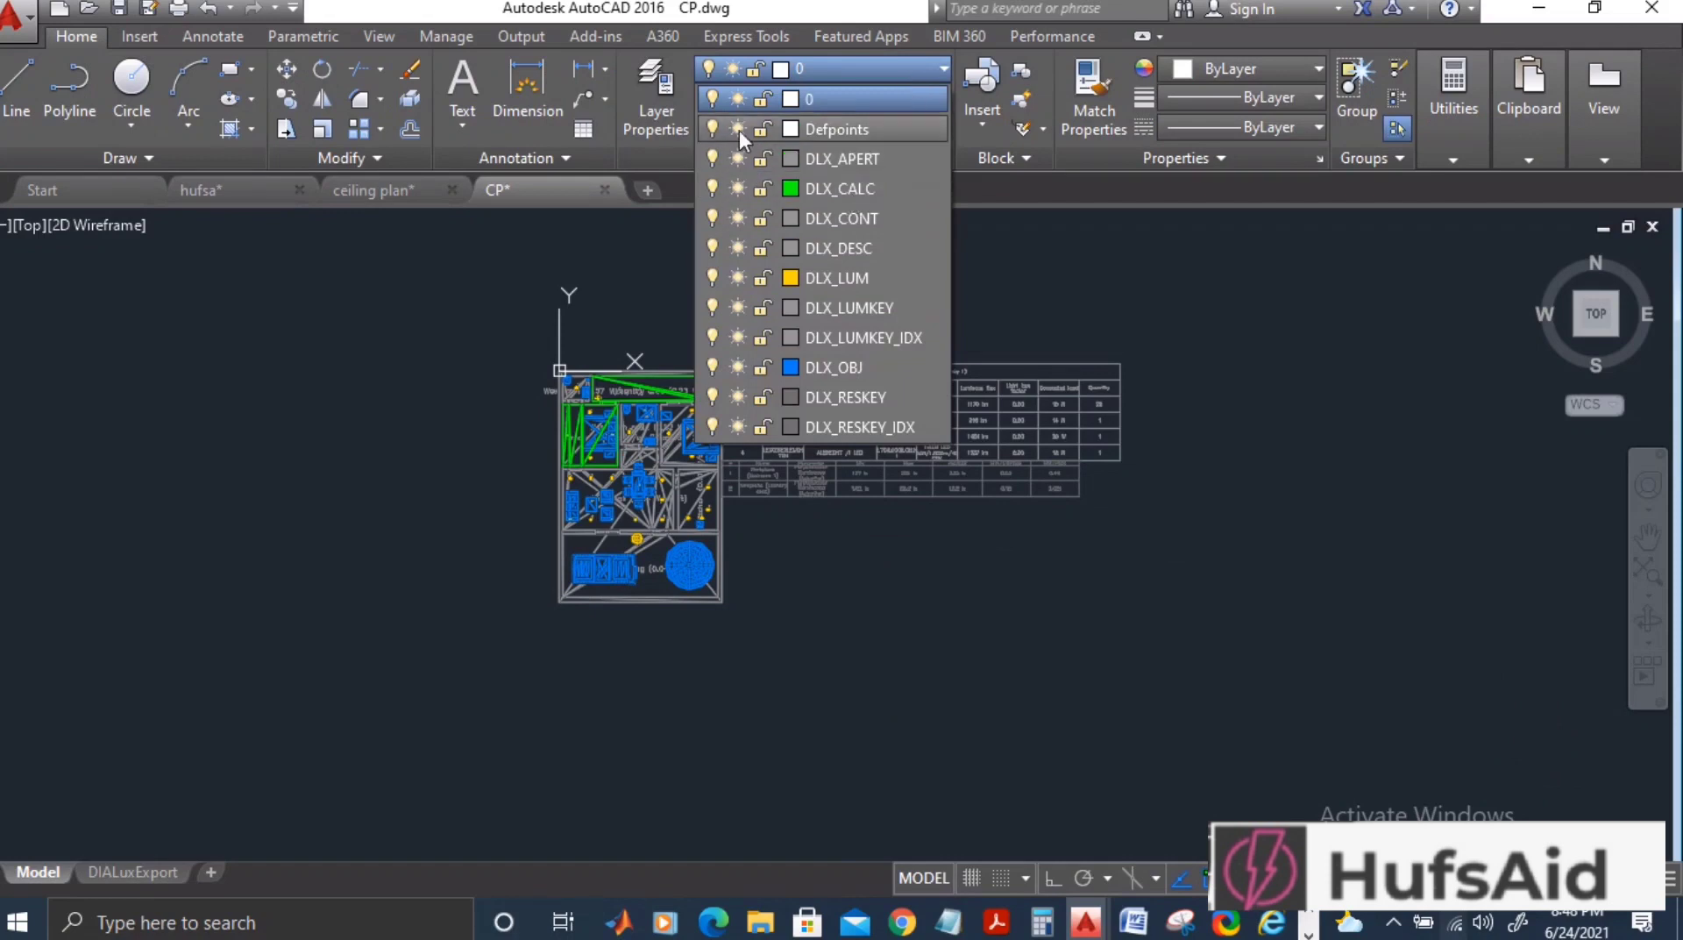
pyautogui.click(736, 156)
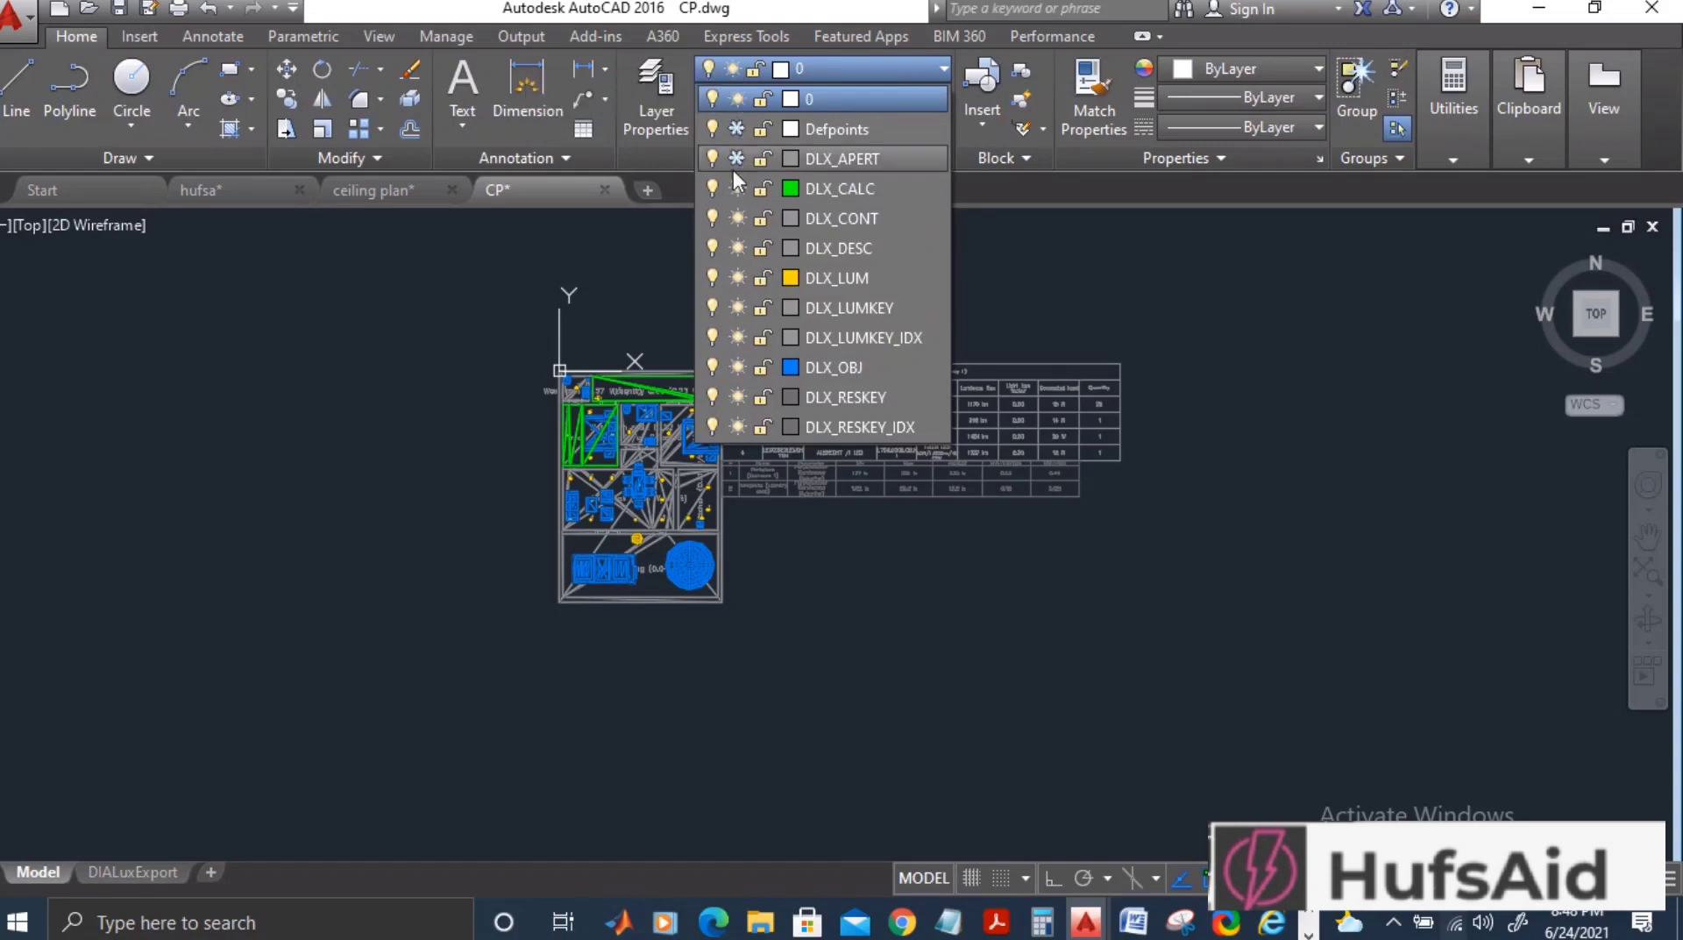
pyautogui.click(735, 187)
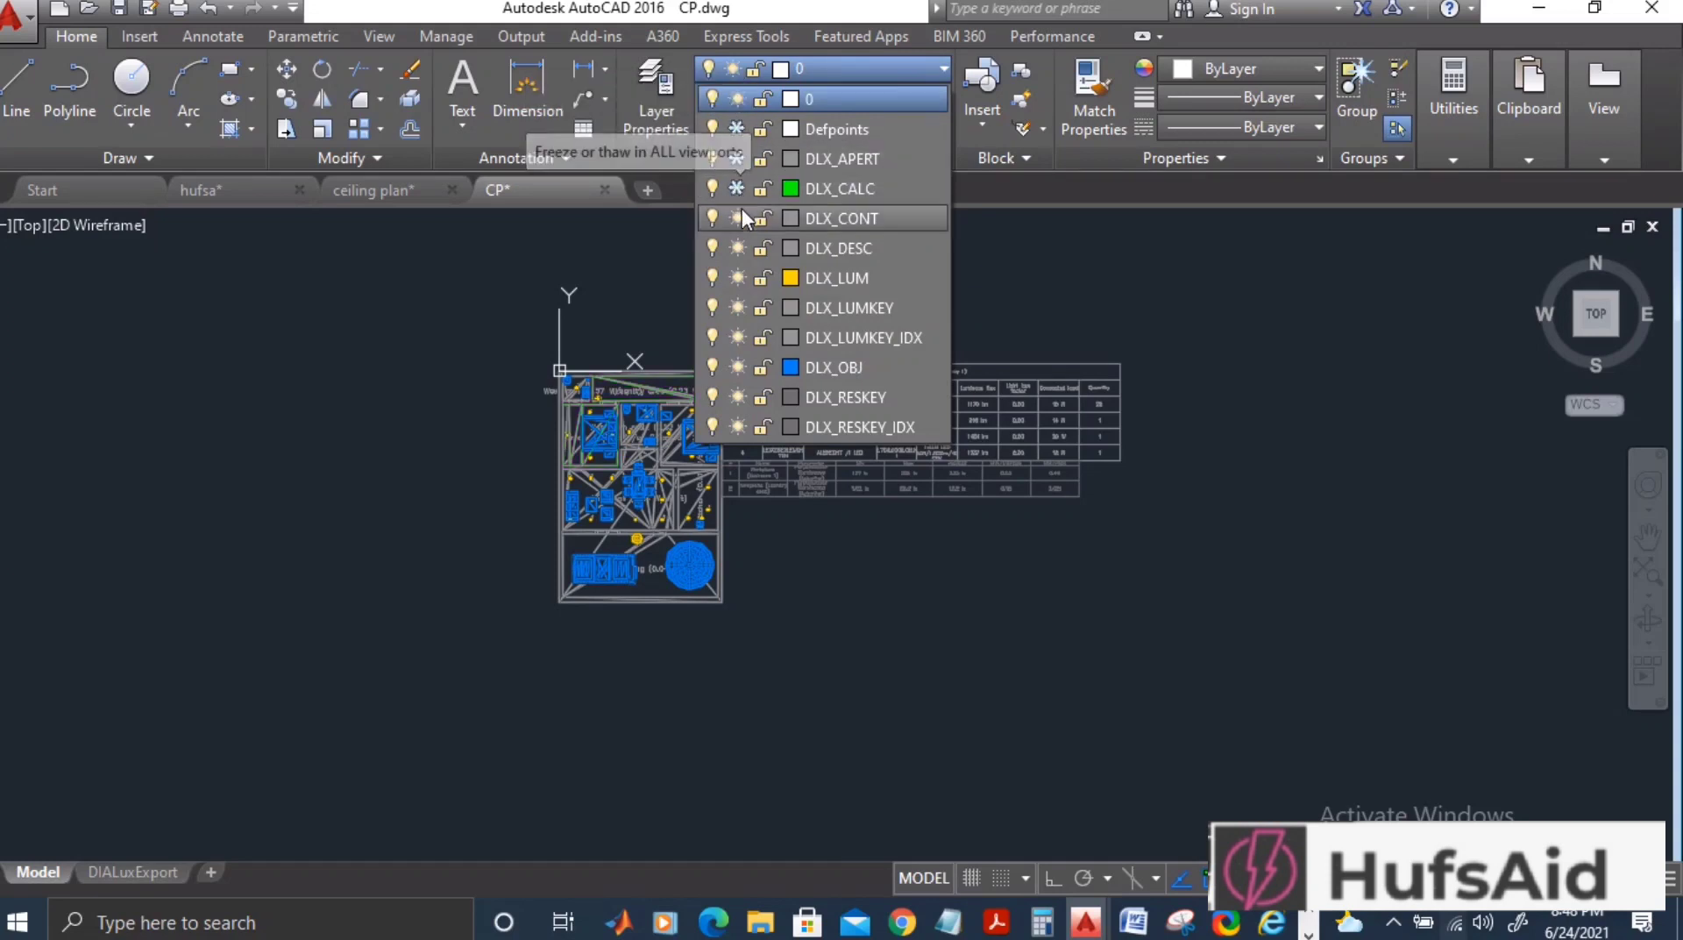
# Keep DLX_CONT thawed and locked, freeze DLX_DESC, and lock DLX_LUM.
pyautogui.click(738, 217)
pyautogui.click(740, 220)
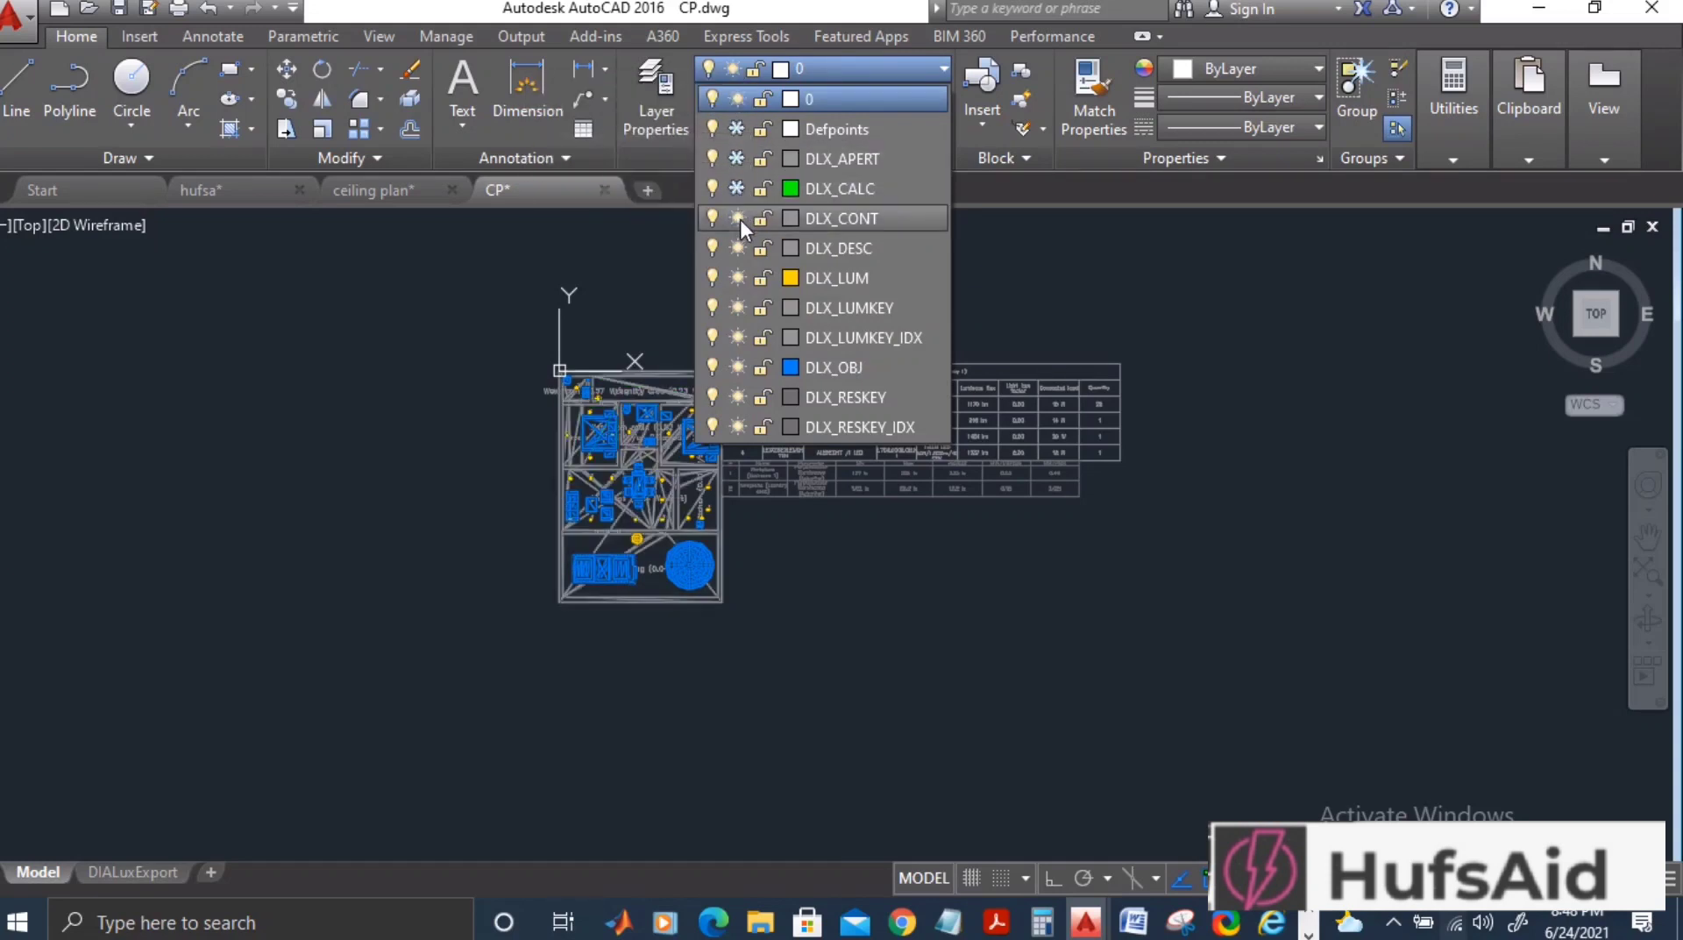
pyautogui.click(763, 219)
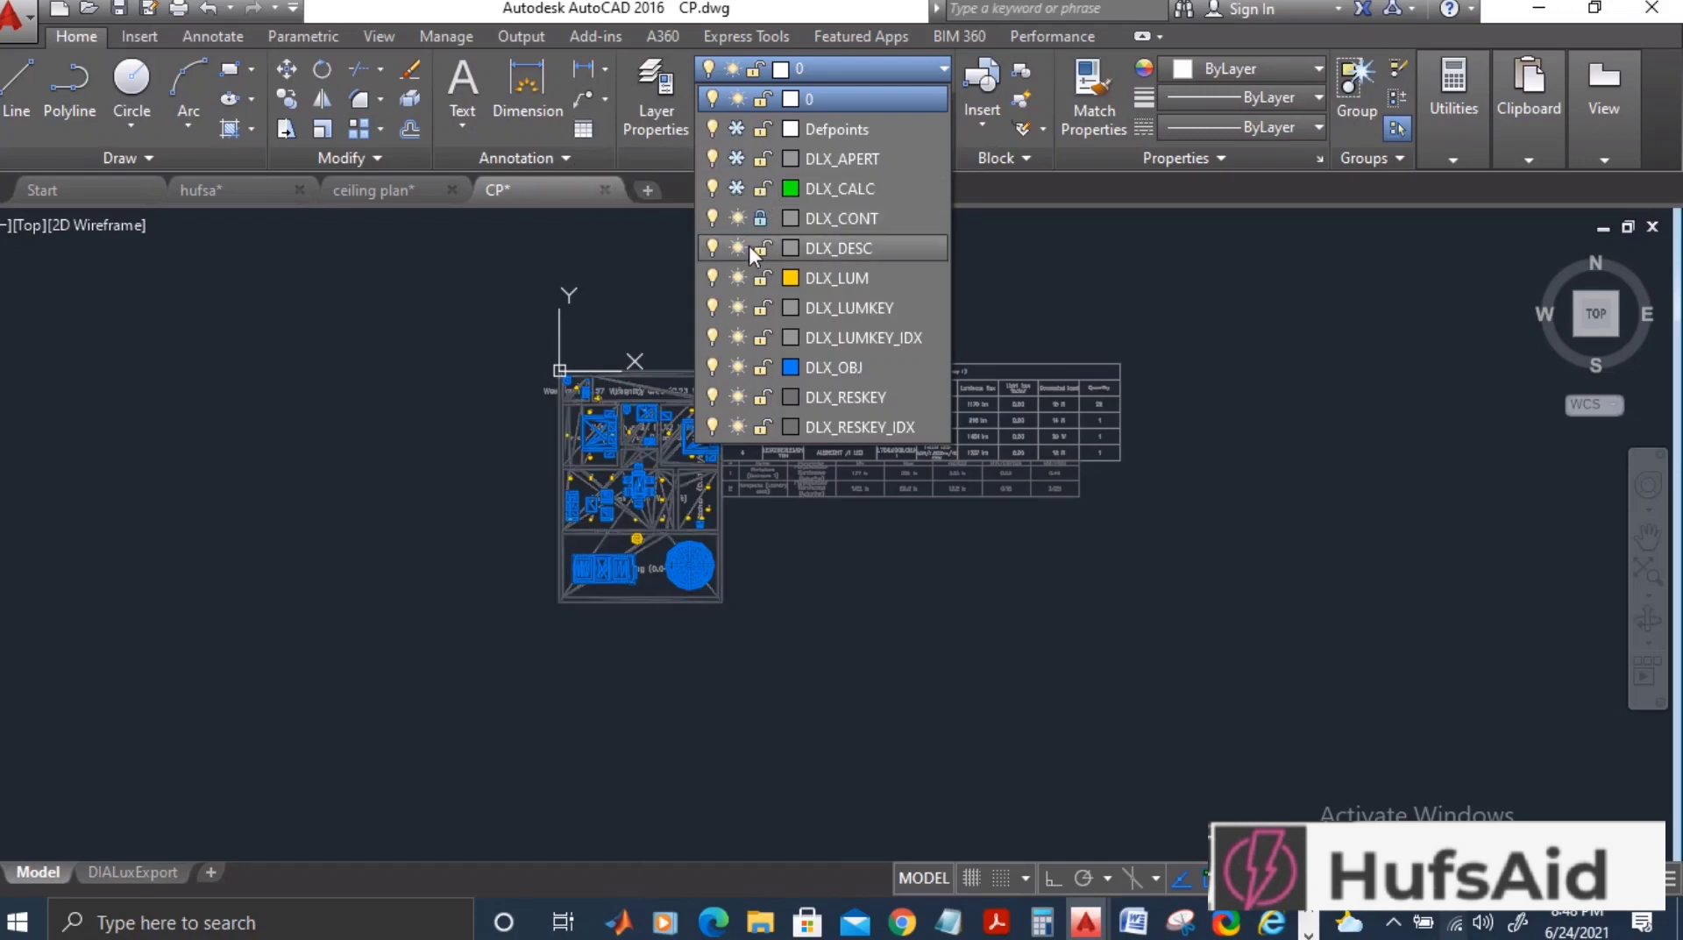
pyautogui.click(740, 250)
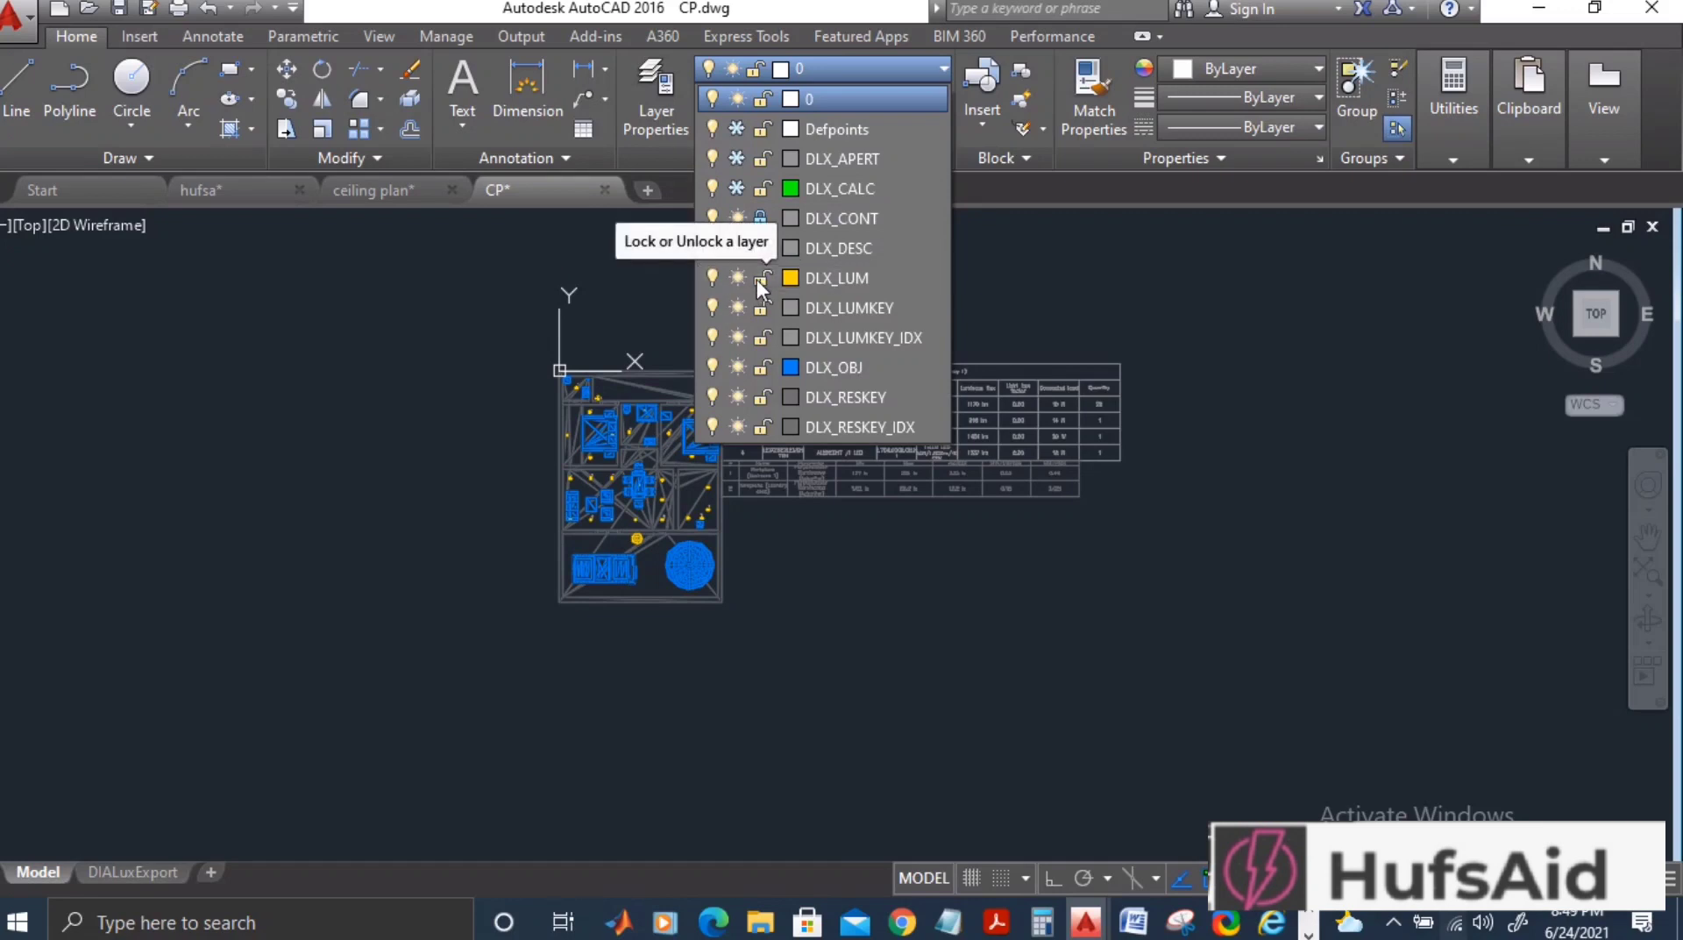
pyautogui.click(759, 279)
# Freeze the DLX_LUMKEY, DLX_LUMKEY_IDX, DLX_OBJ and DLX_RESKEY layers.
pyautogui.click(738, 307)
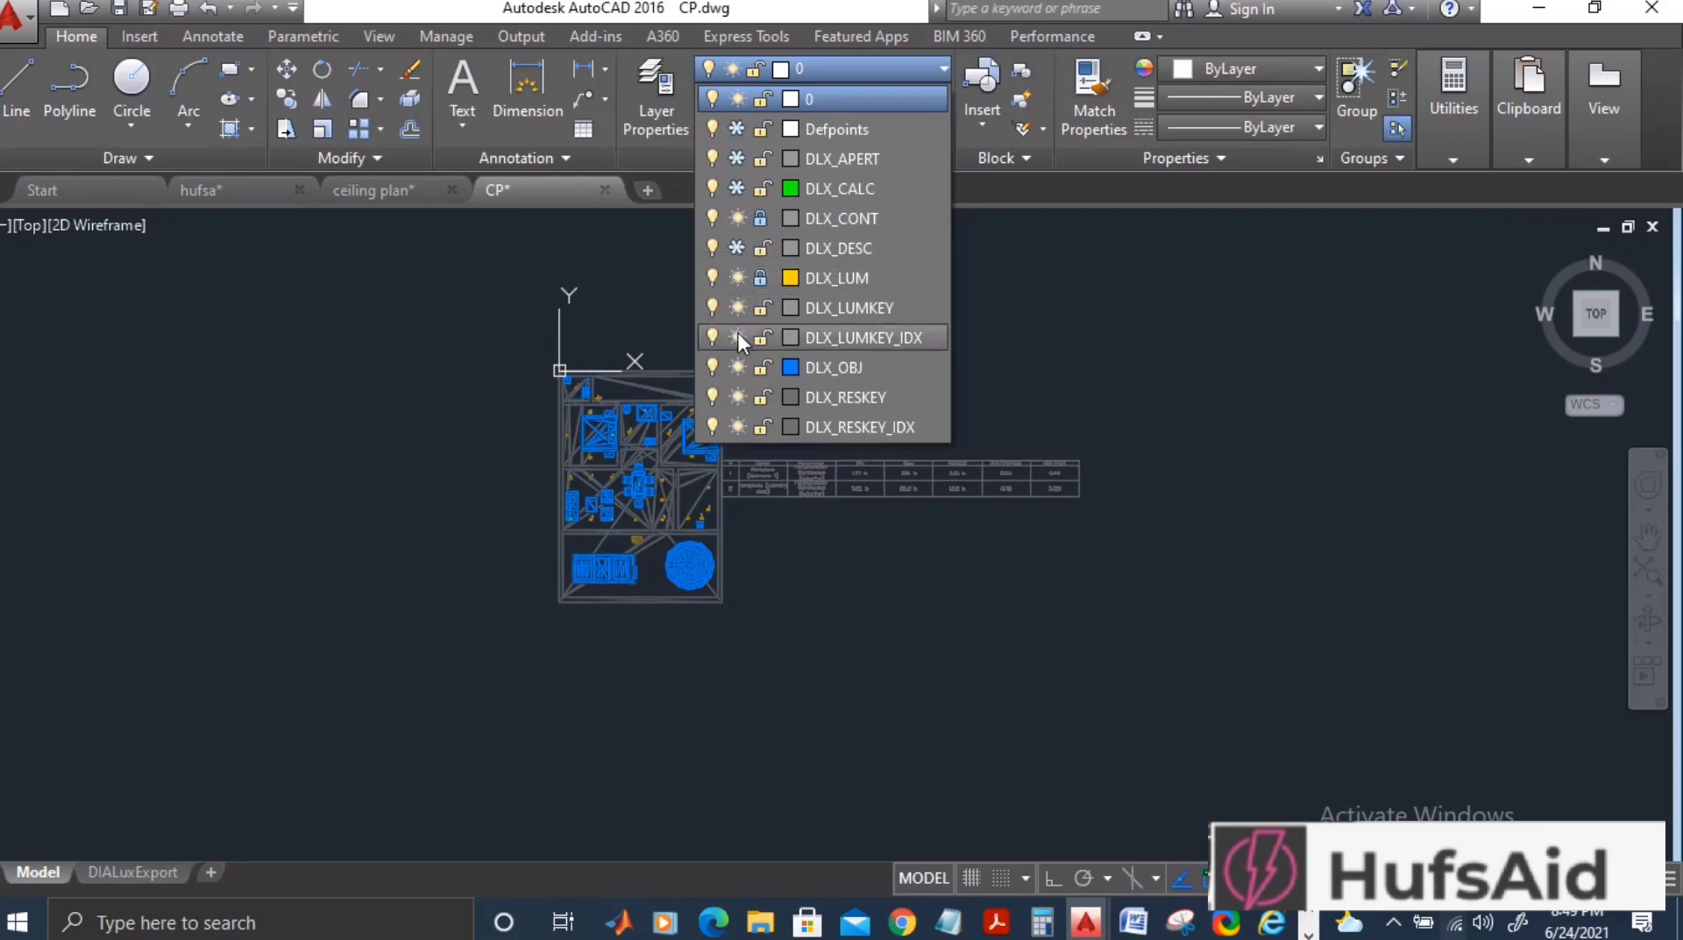
pyautogui.click(737, 337)
pyautogui.click(736, 367)
pyautogui.click(739, 397)
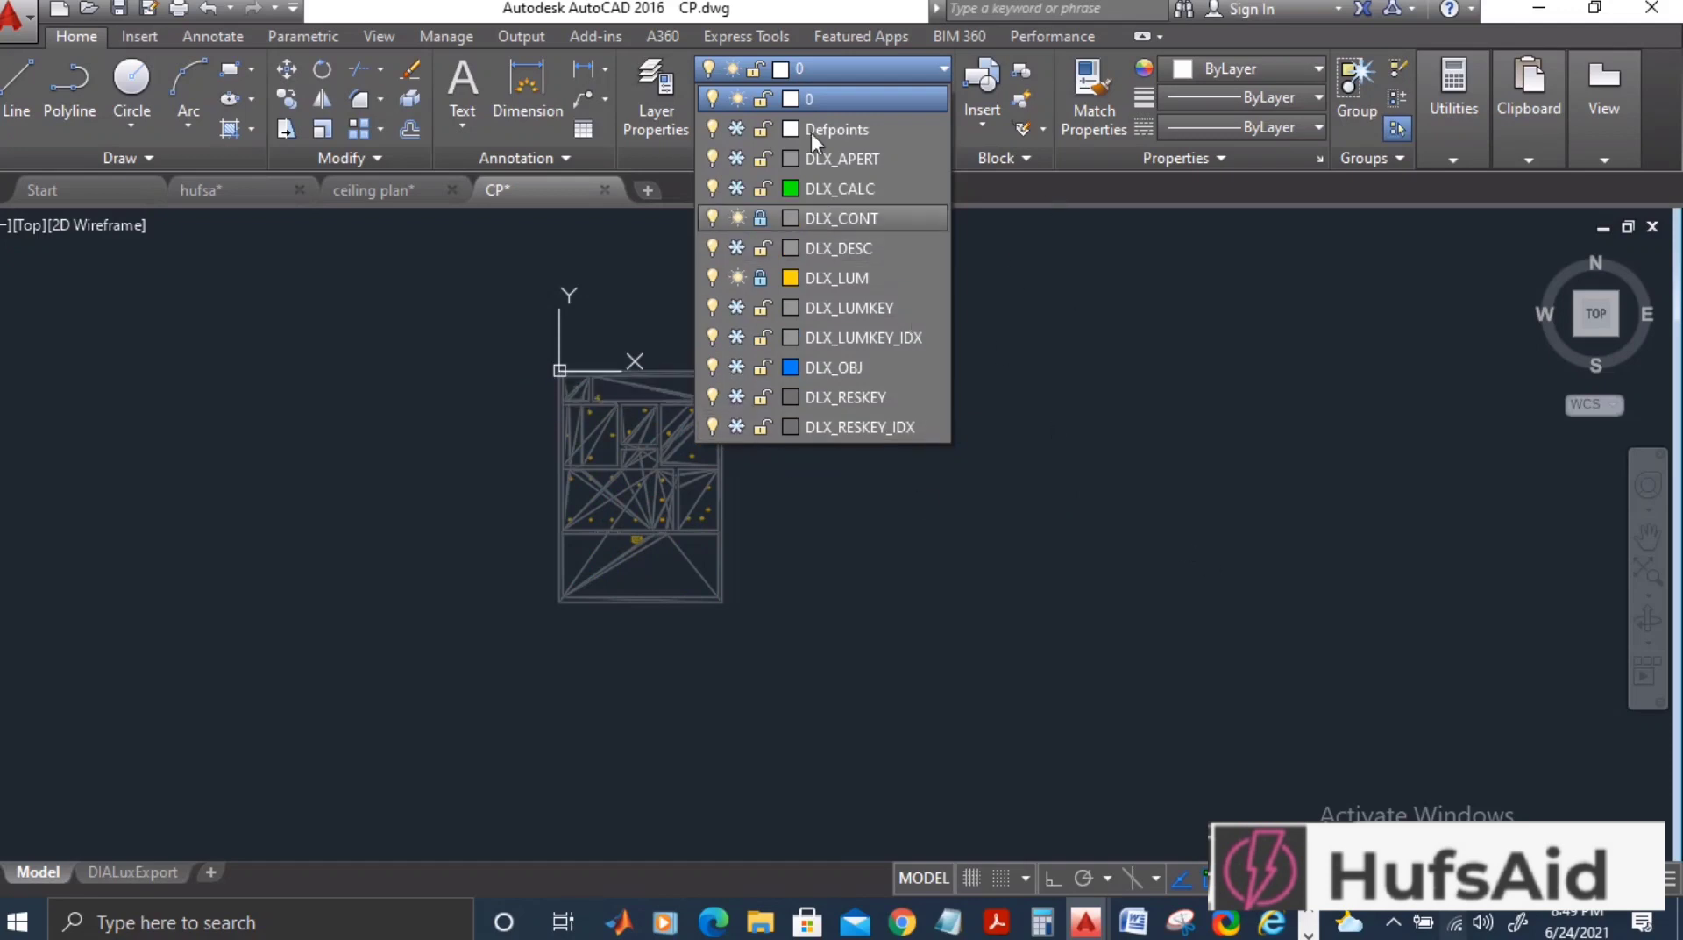
# Set the drawing units to Architectural with 0'-0 1/4" length precision.
pyautogui.click(942, 70)
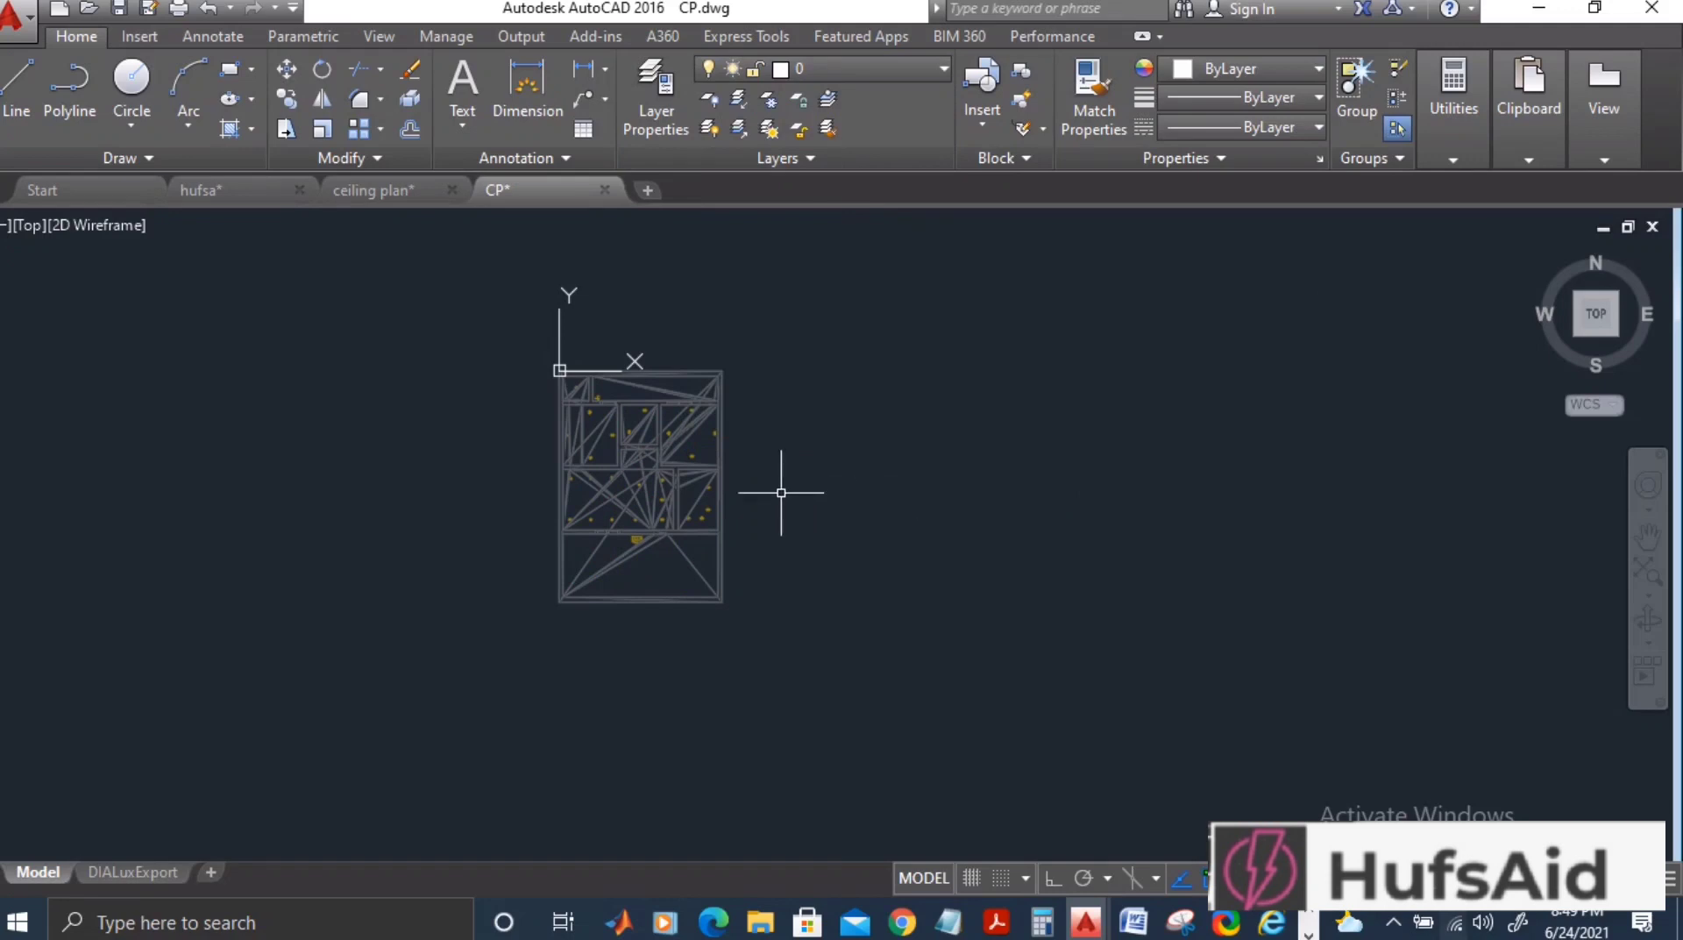
pyautogui.write('un')
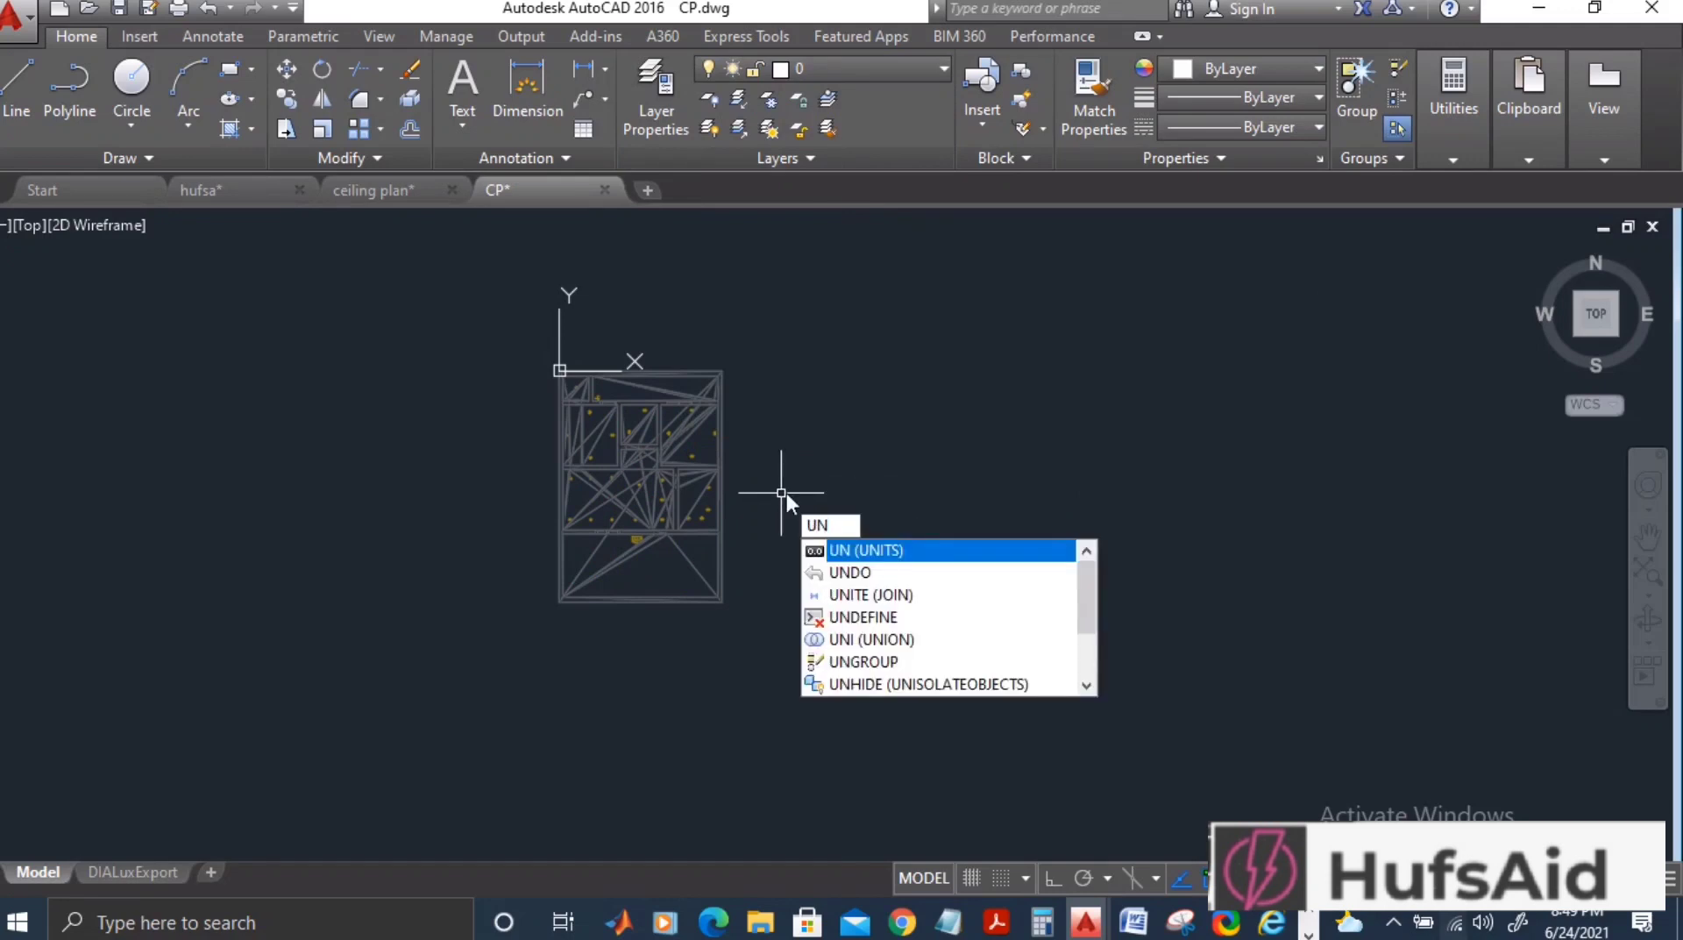
pyautogui.press('Return')
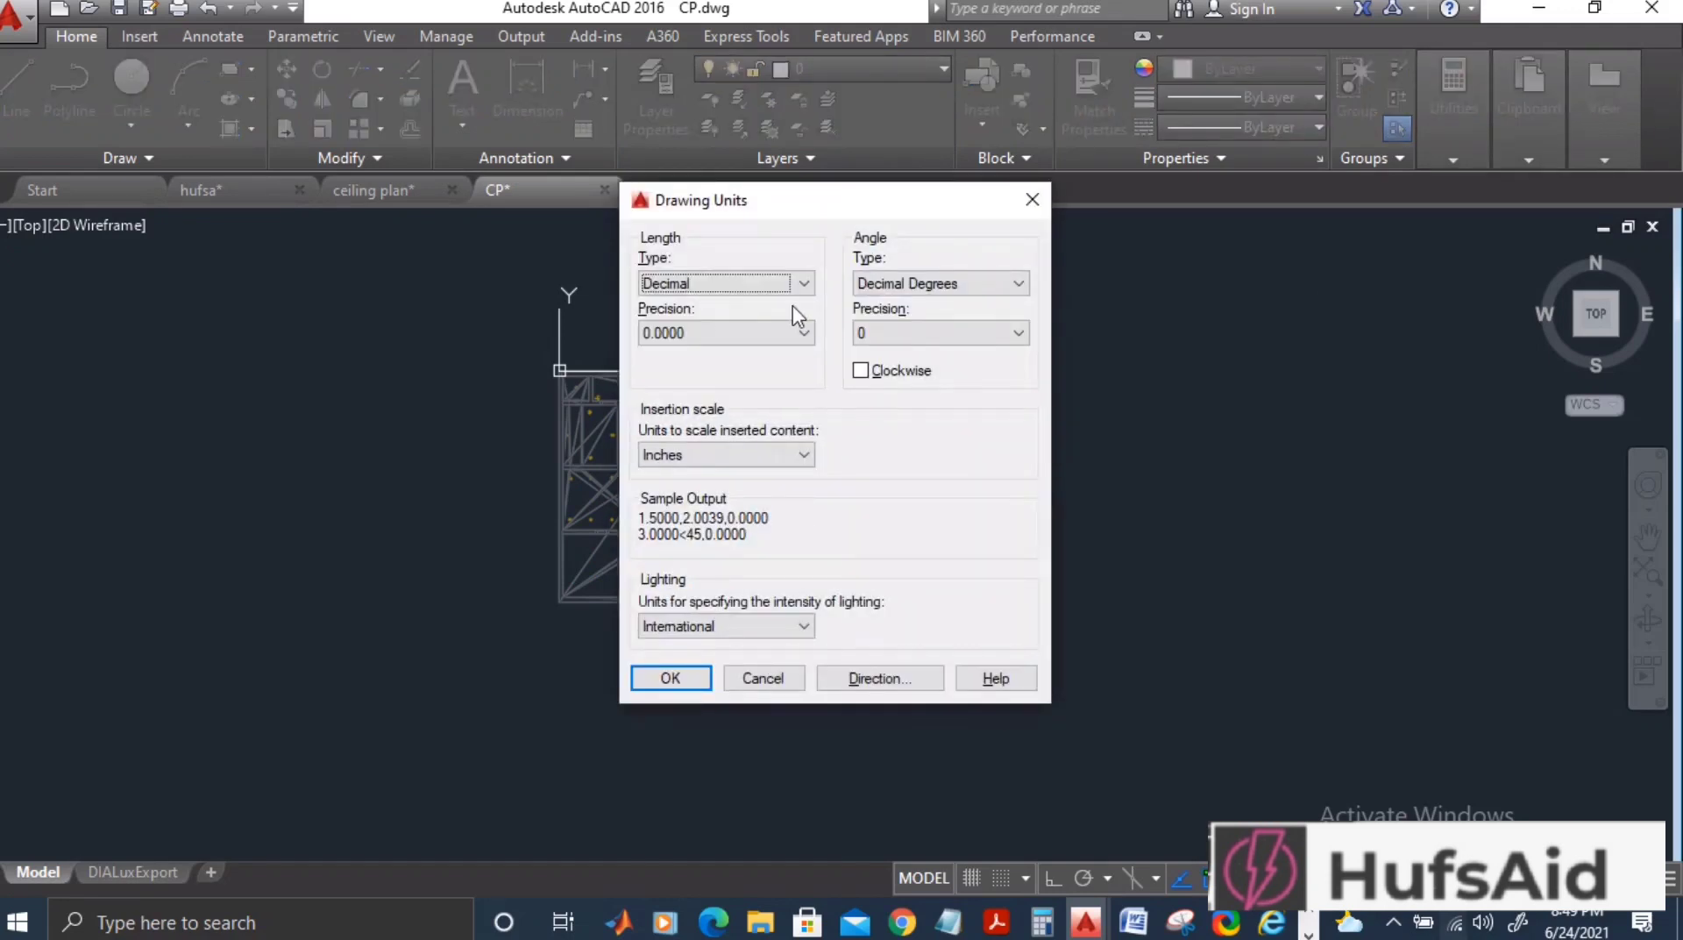
pyautogui.click(751, 284)
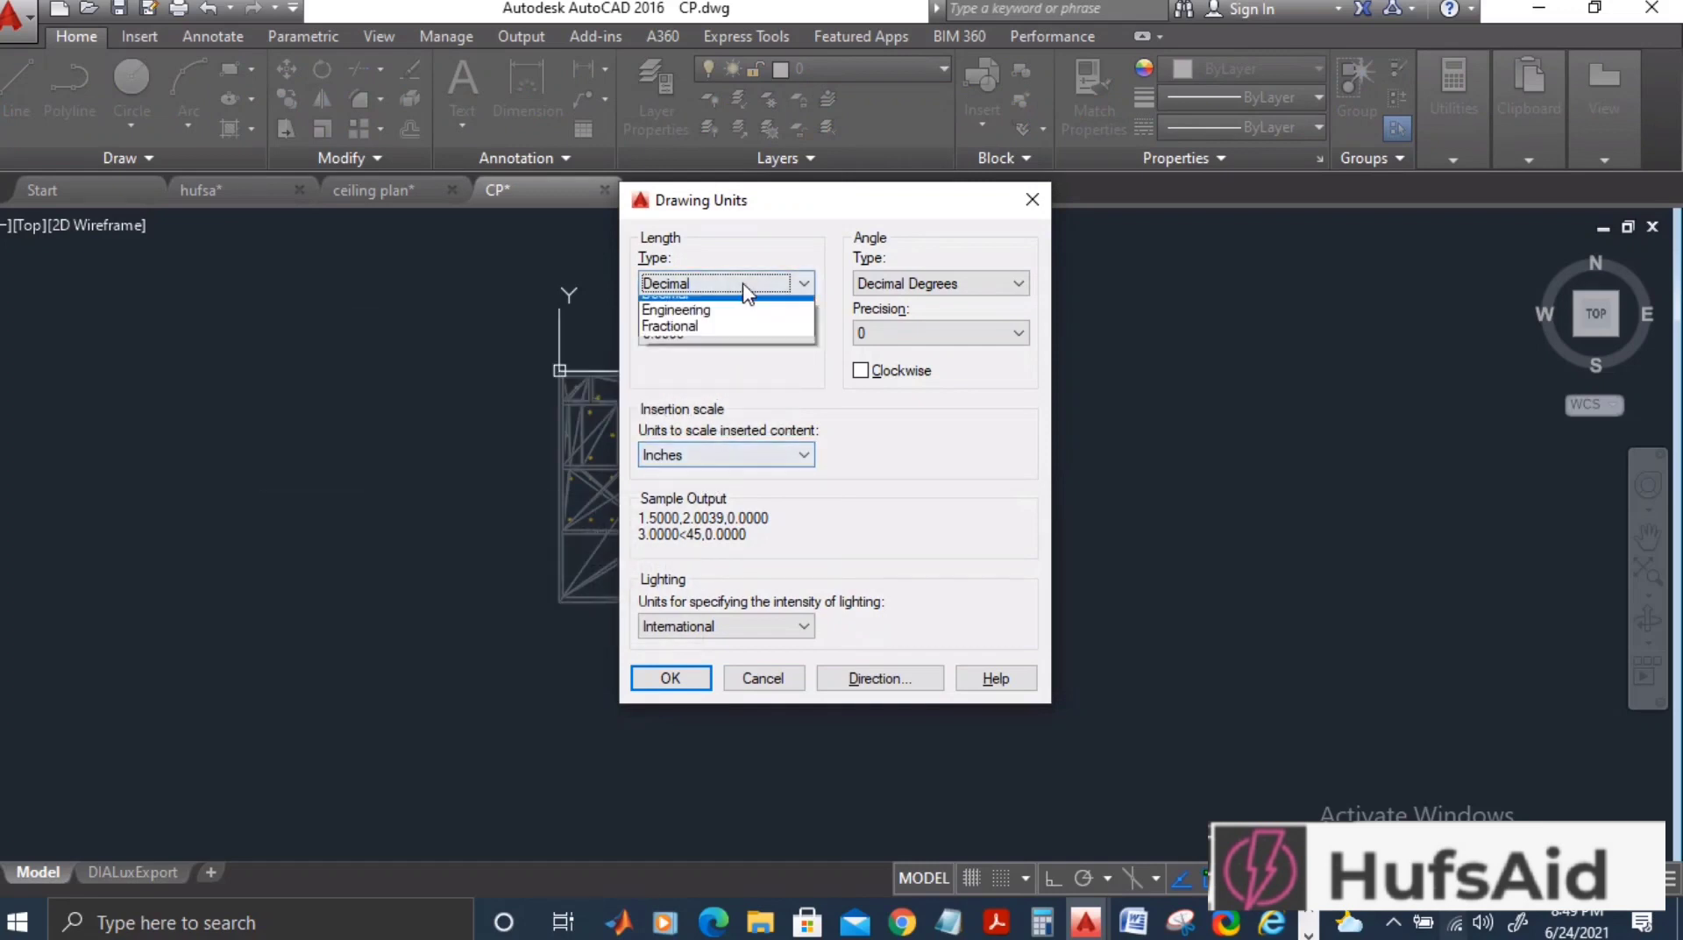
pyautogui.click(724, 307)
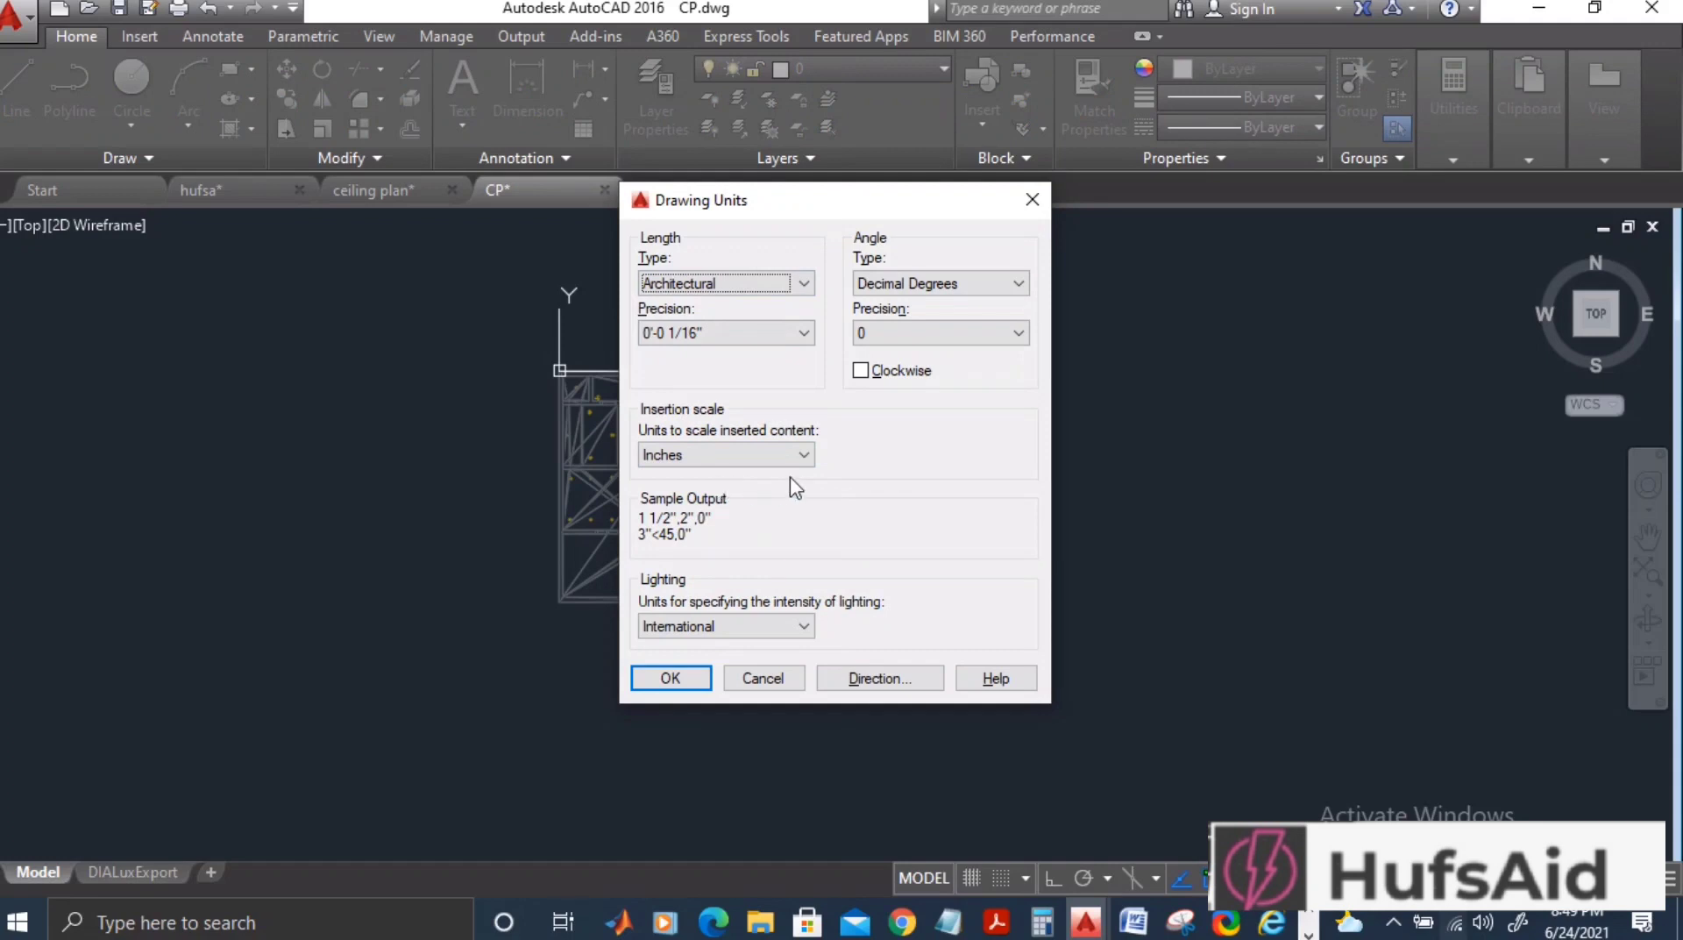
pyautogui.click(744, 336)
pyautogui.click(714, 380)
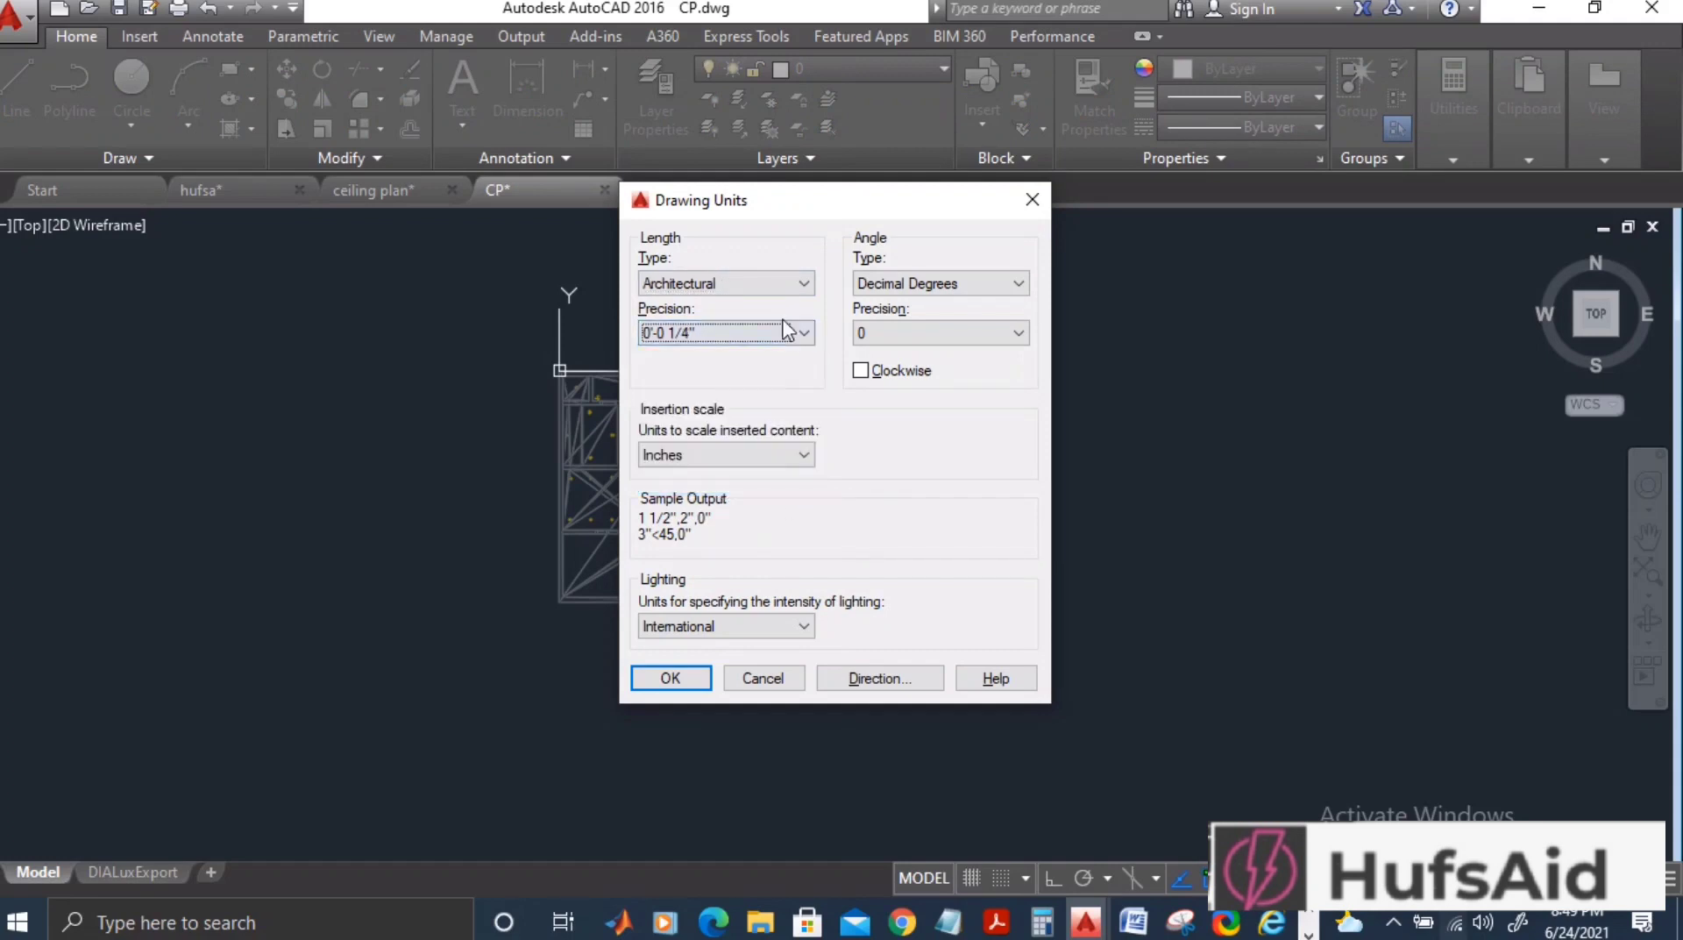
pyautogui.click(671, 678)
pyautogui.scroll(-2, 728, 508)
pyautogui.scroll(3, 666, 438)
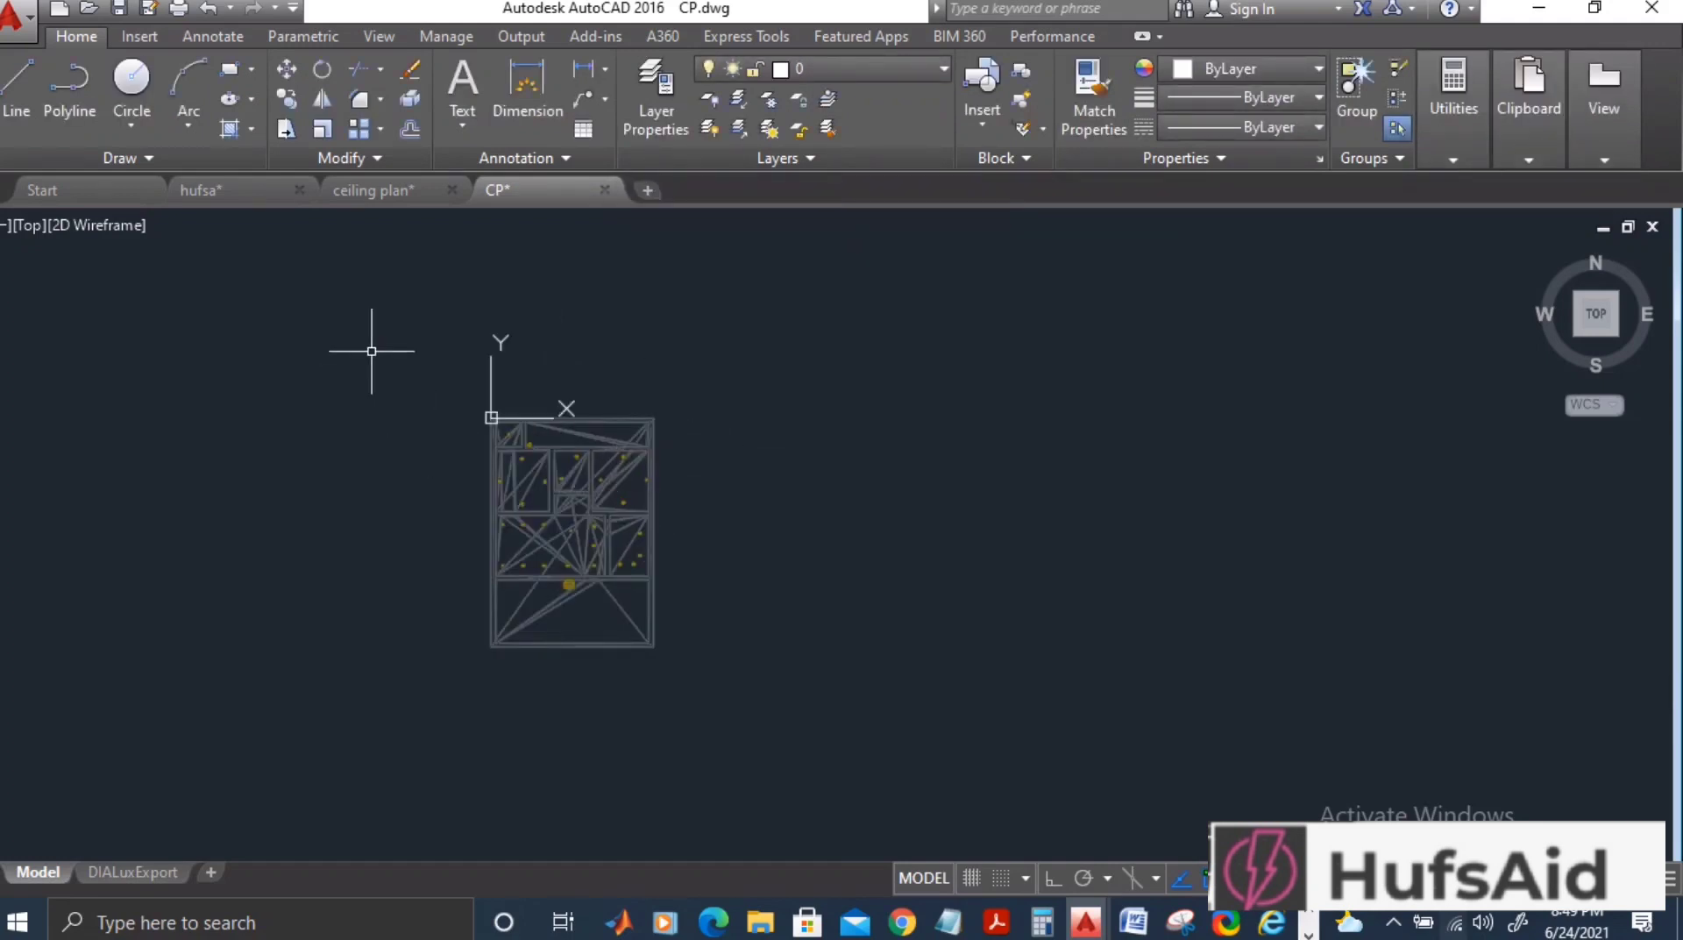
pyautogui.moveTo(639, 488); pyautogui.dragTo(797, 444, button='middle')
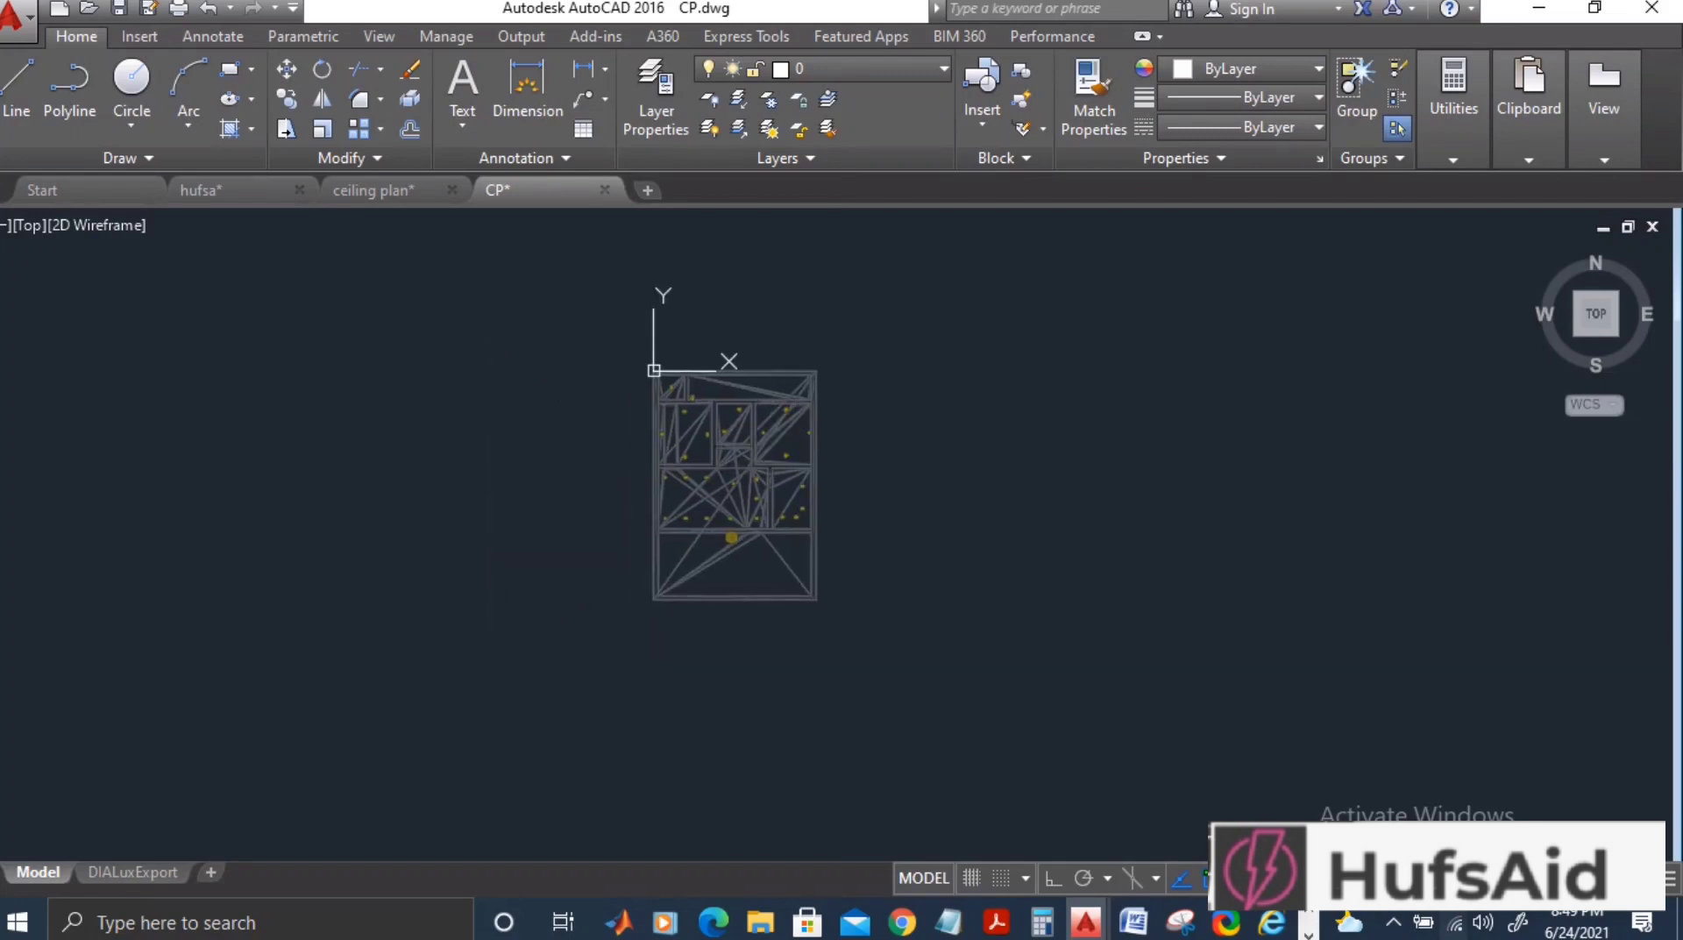
# In the hufsa floor plan, start attaching a DWG via the XREF command.
pyautogui.click(370, 191)
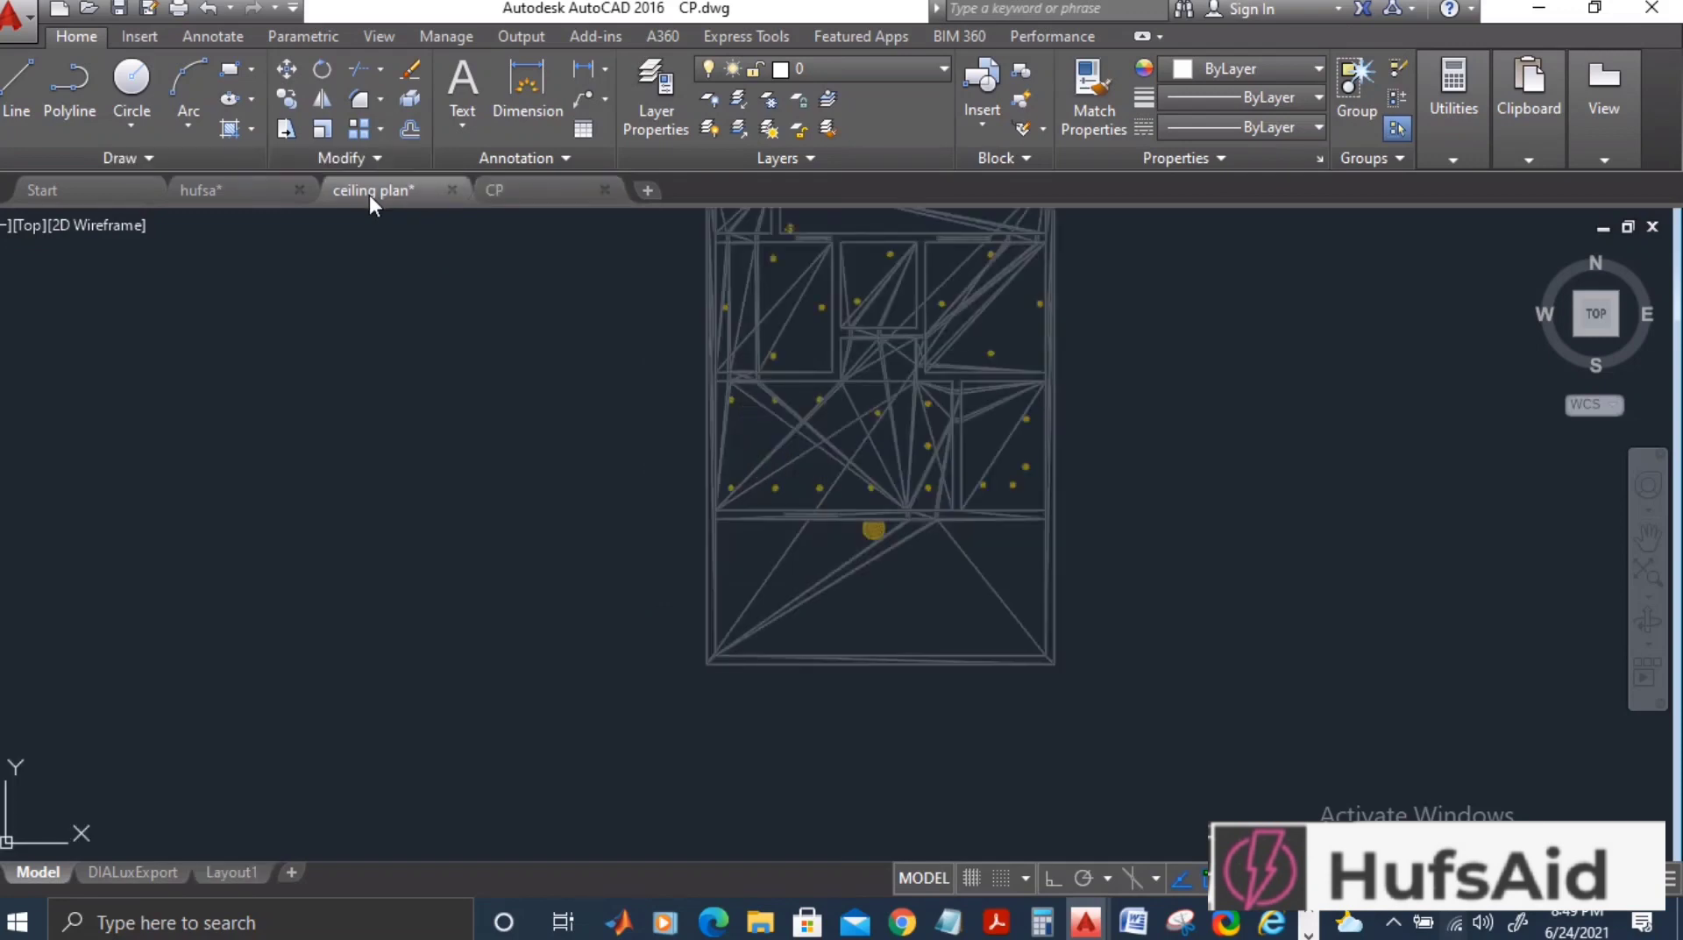
pyautogui.click(215, 200)
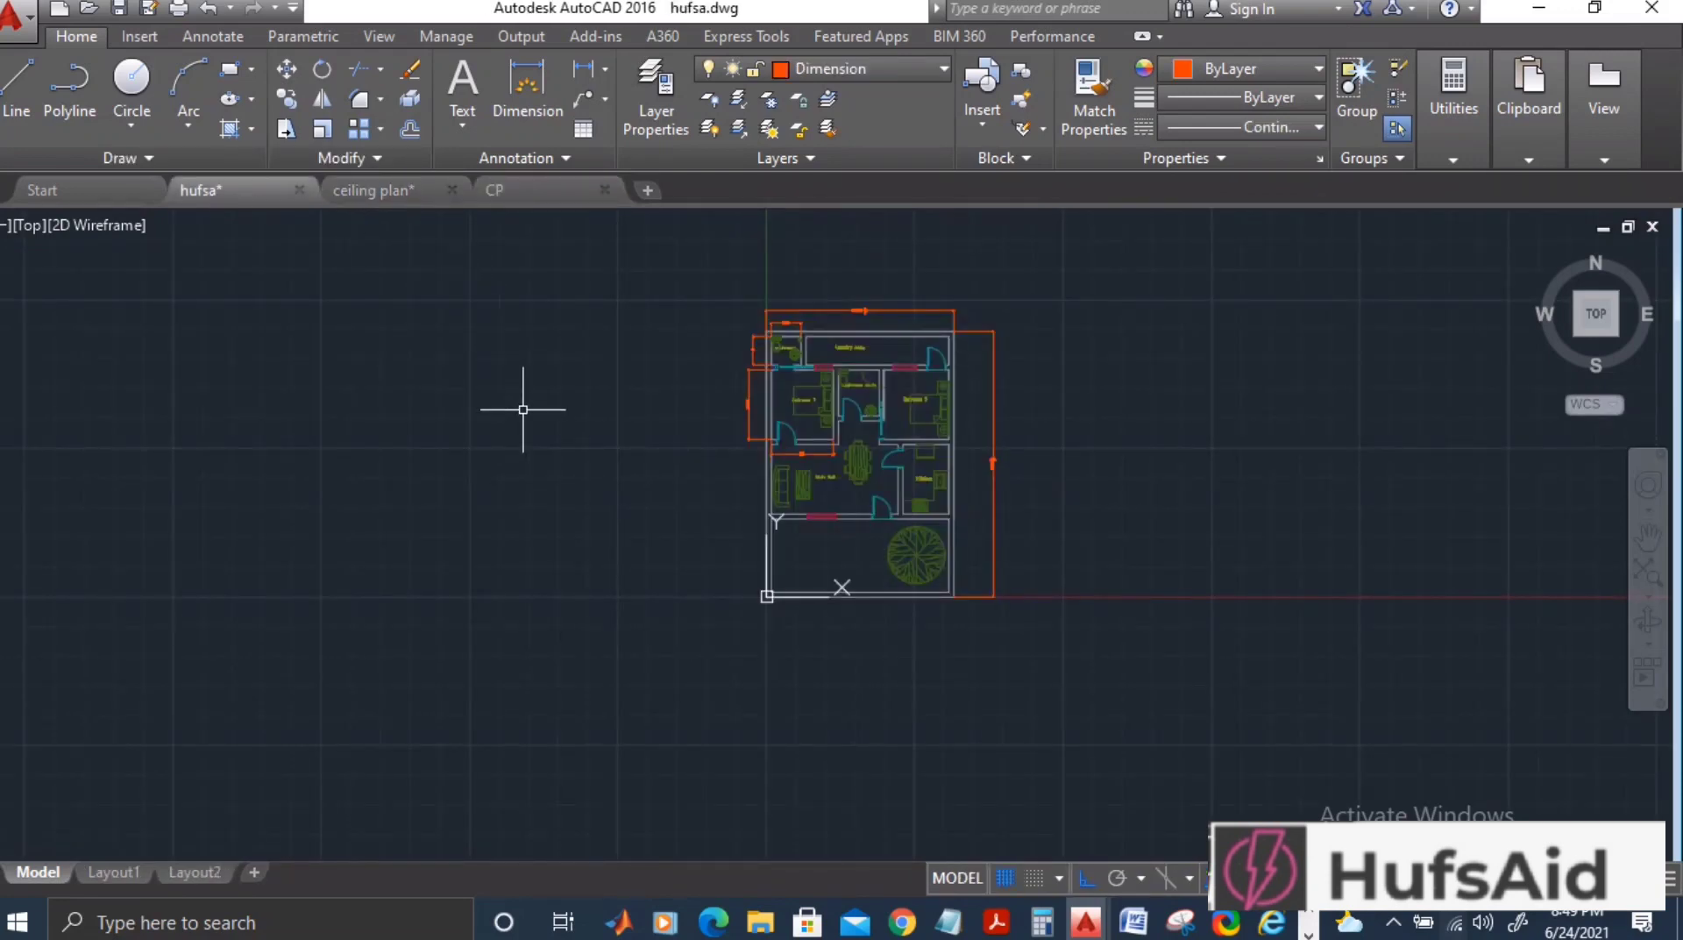
pyautogui.write('XREF')
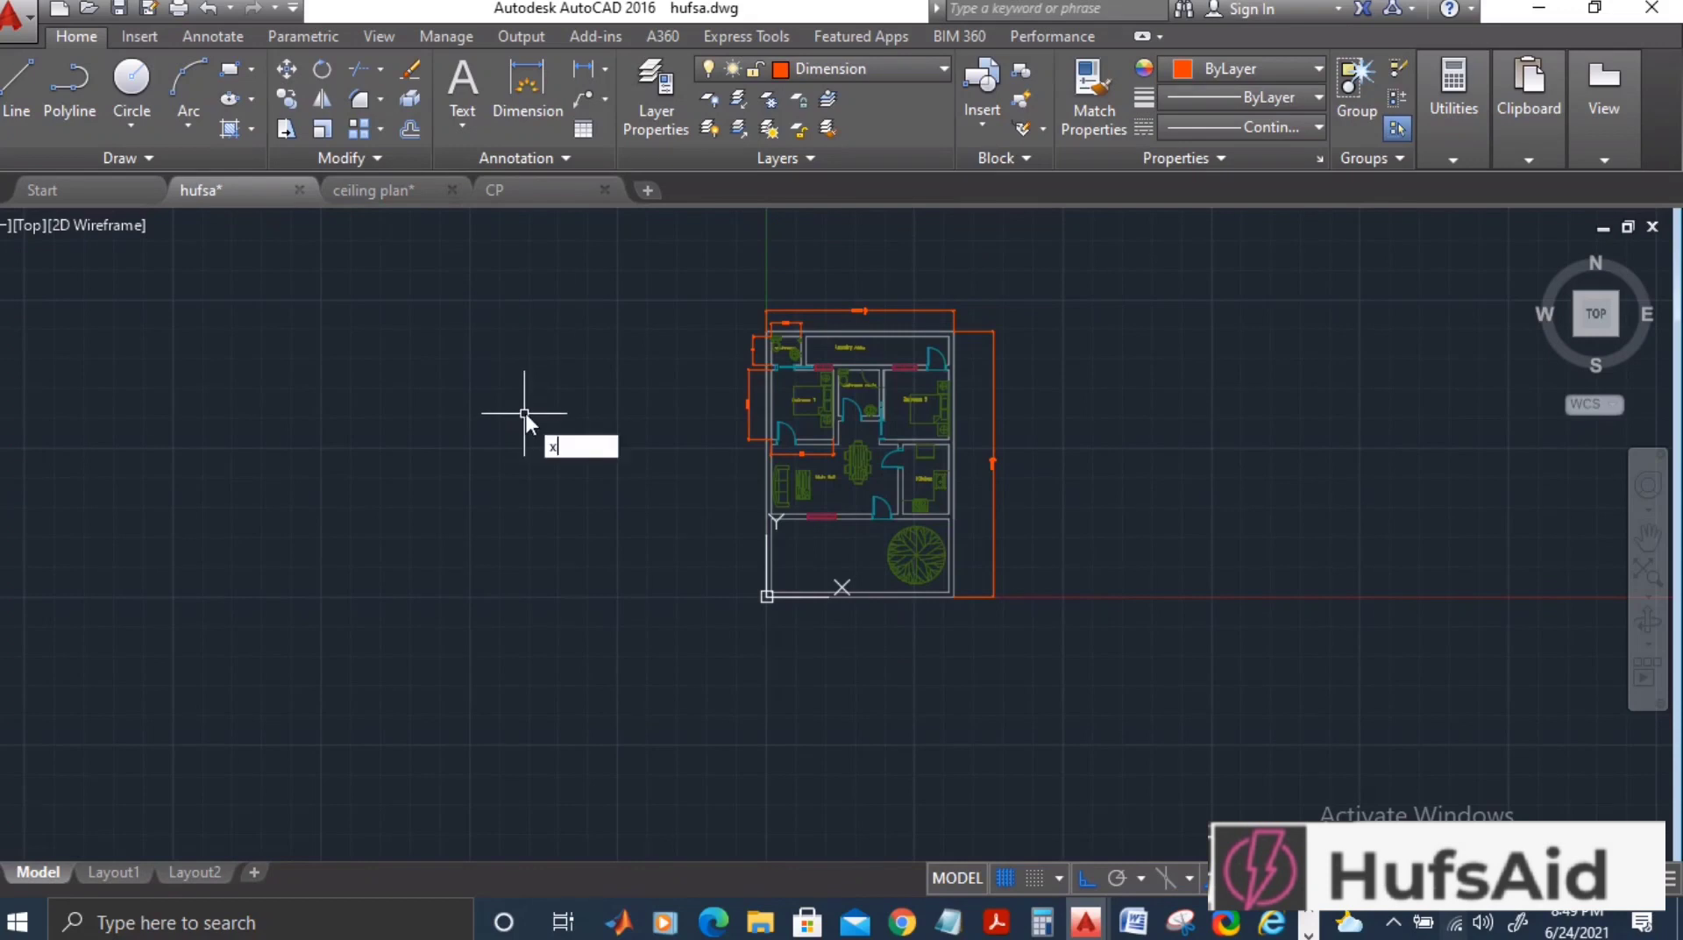
pyautogui.press('Return')
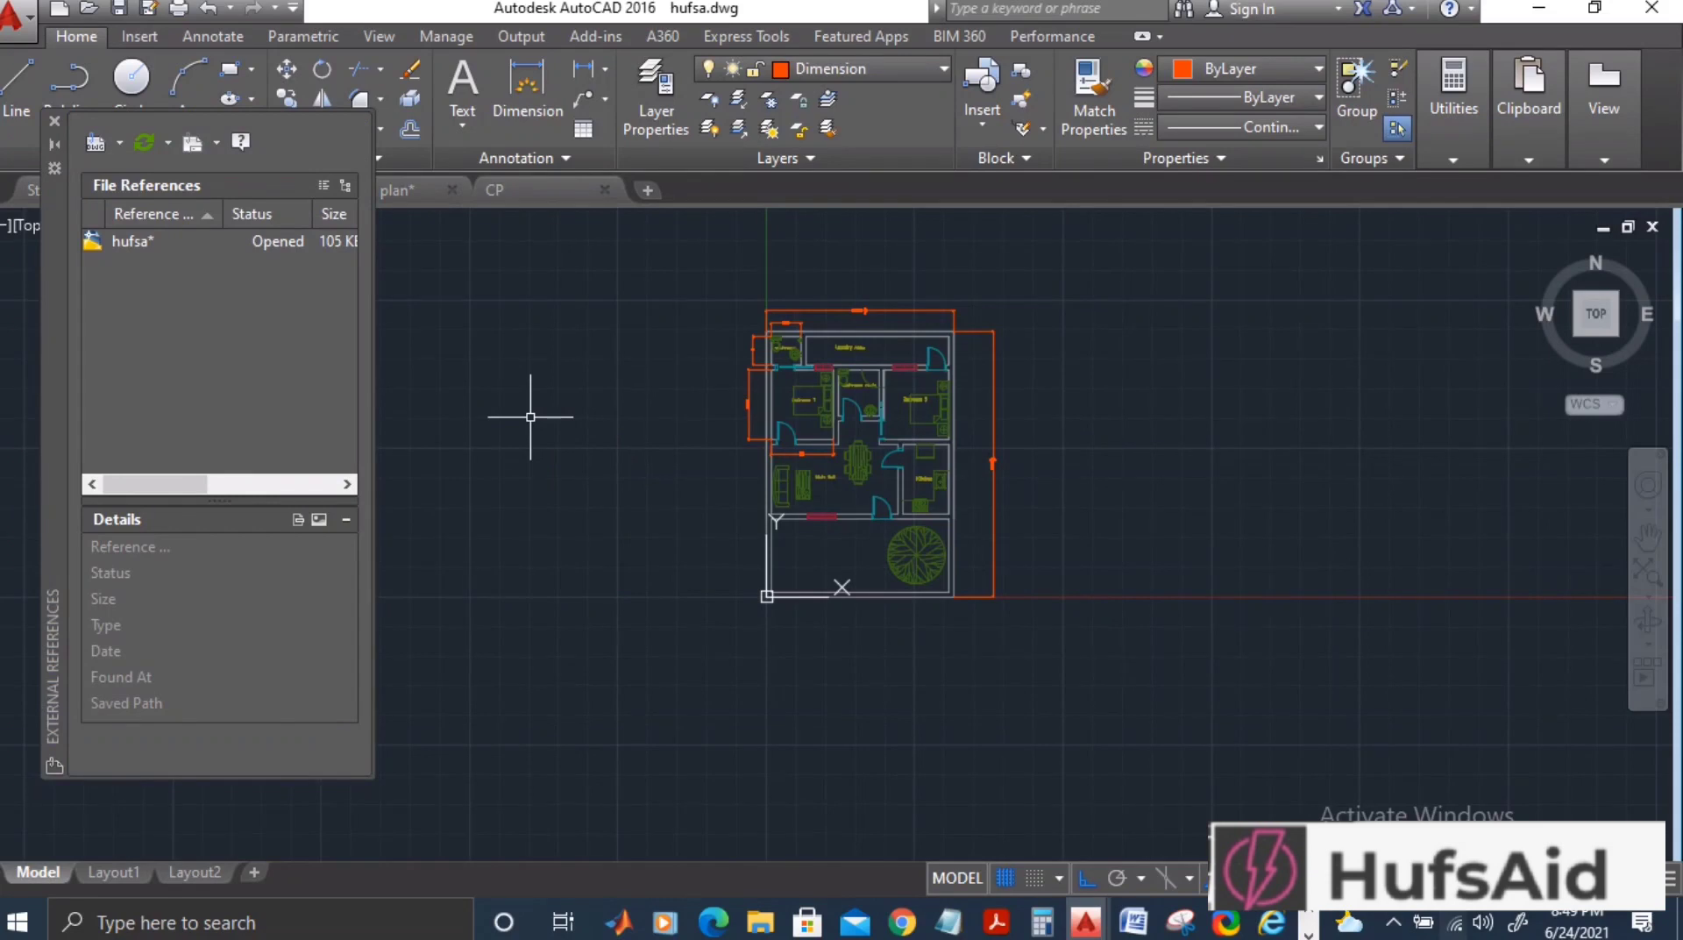
pyautogui.click(93, 143)
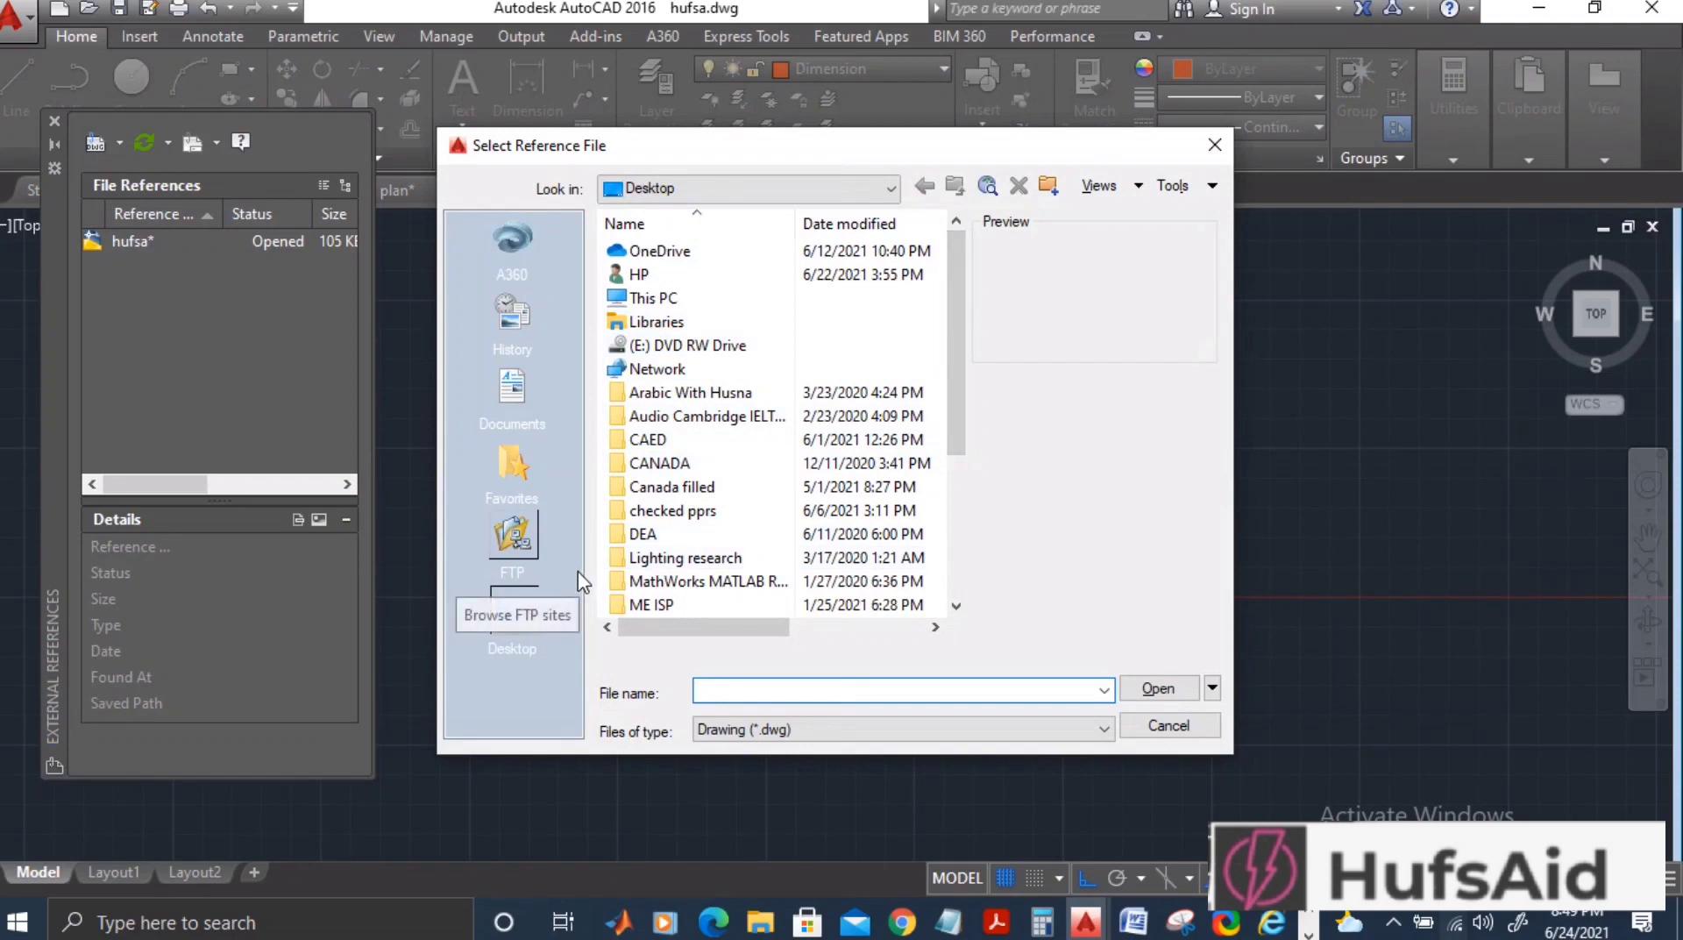
# Choose CP.dwg from the Desktop and confirm it as an Overlay reference.
pyautogui.click(524, 618)
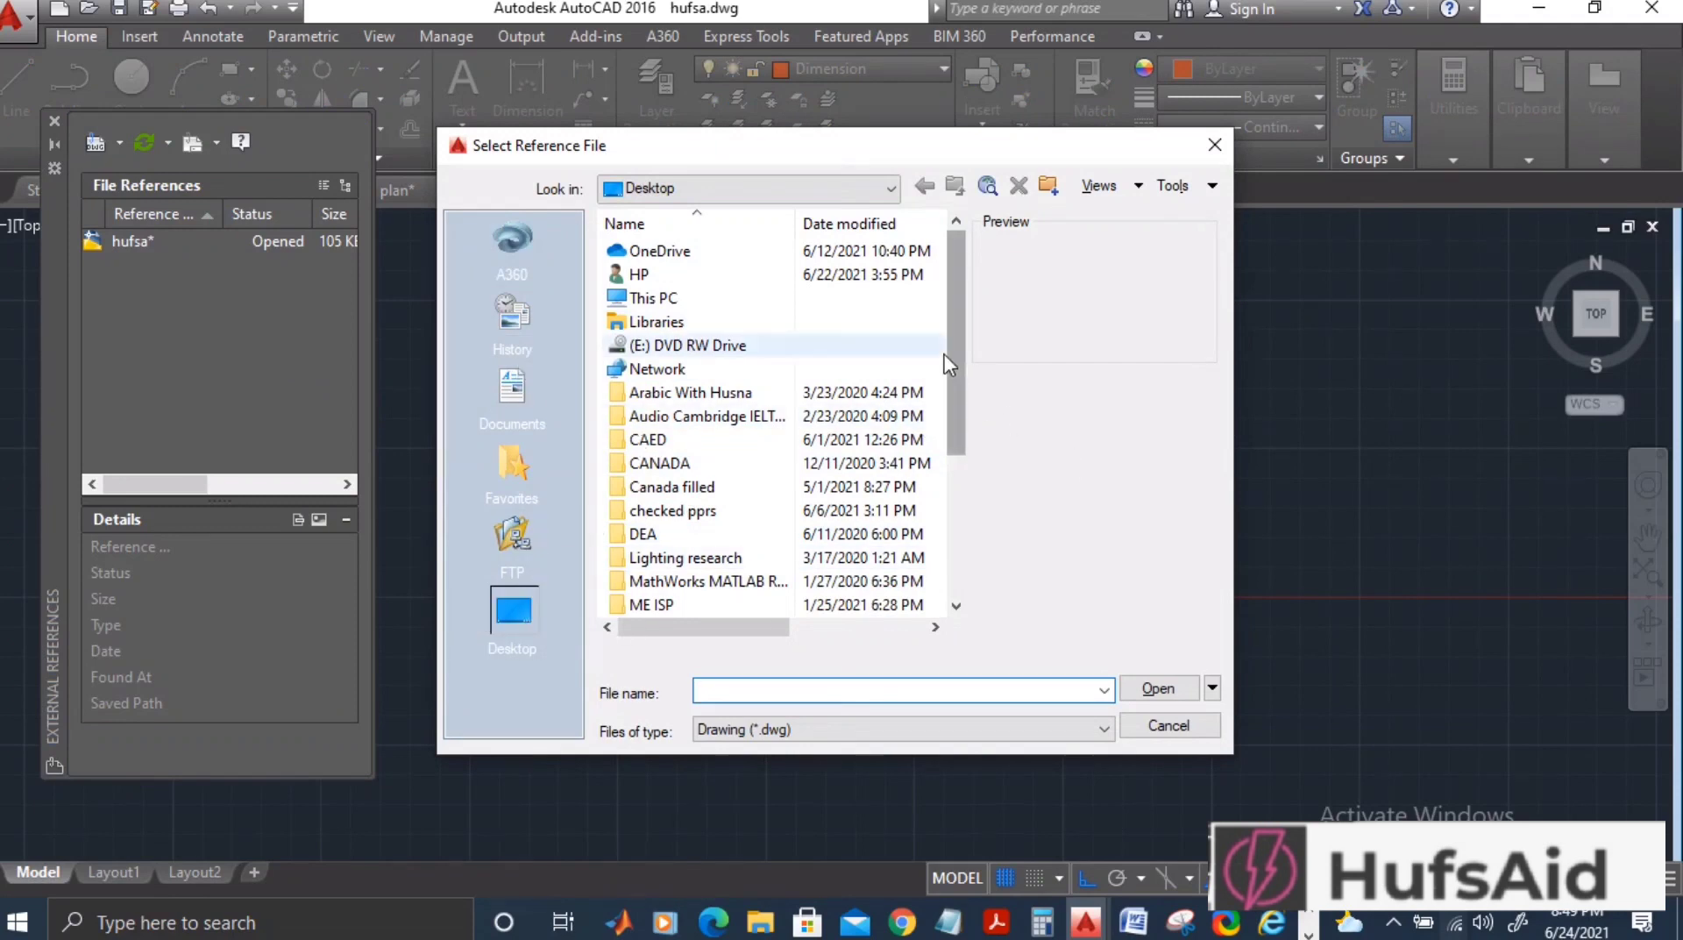
pyautogui.scroll(-4, 943, 377)
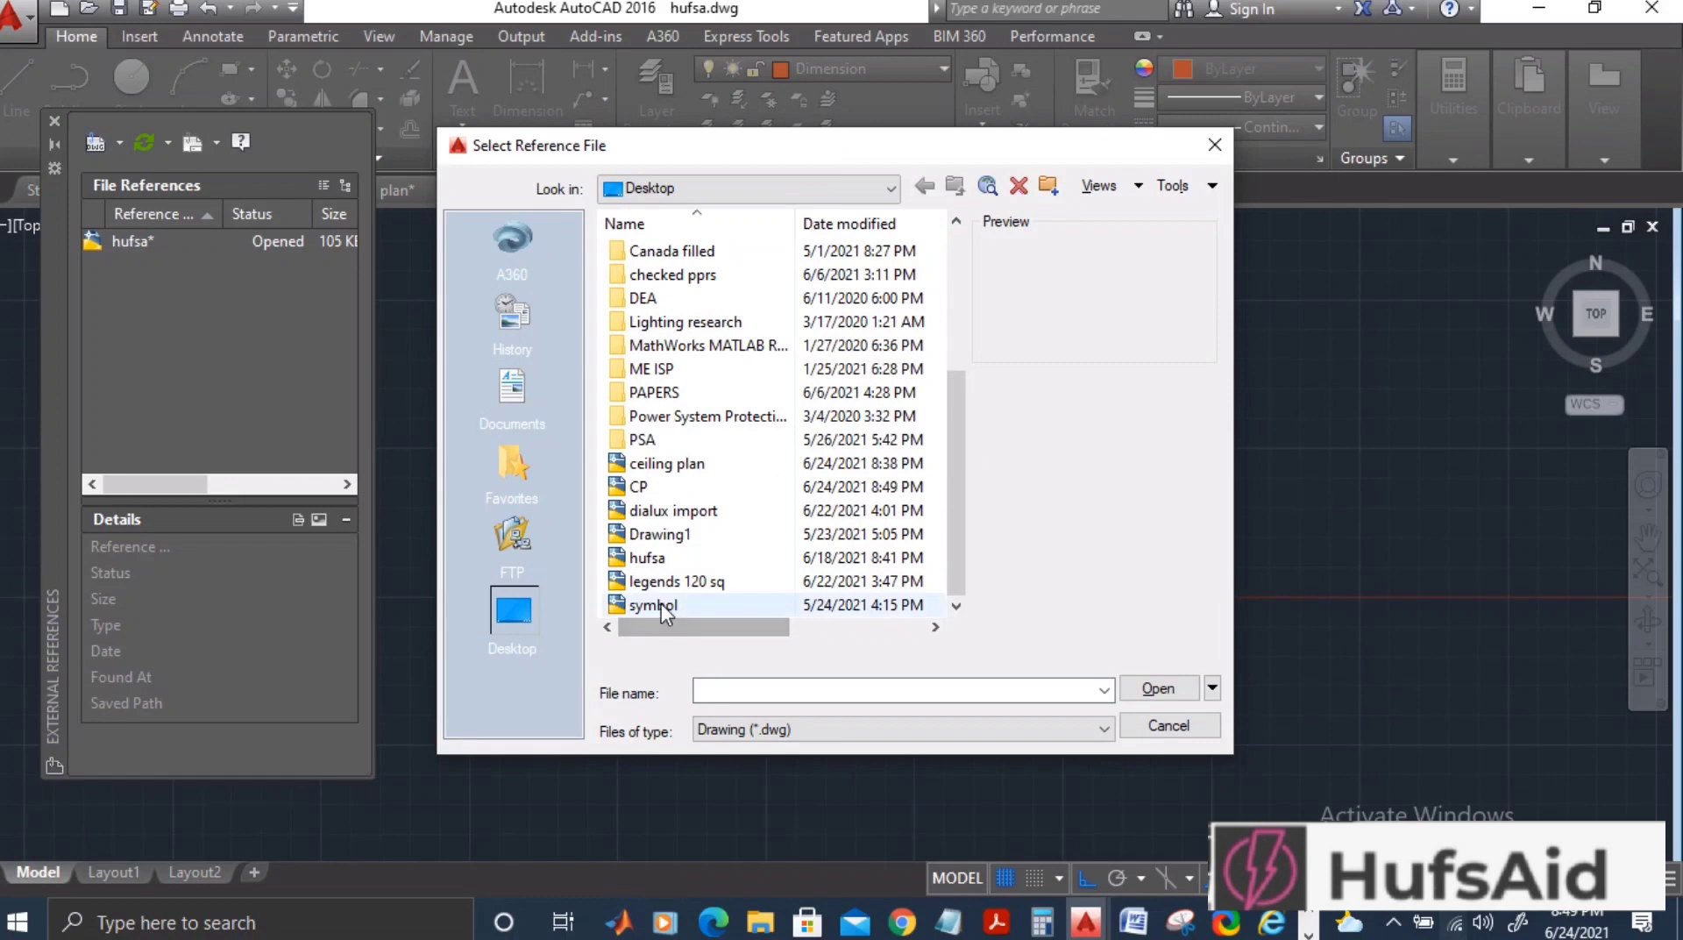
pyautogui.click(662, 487)
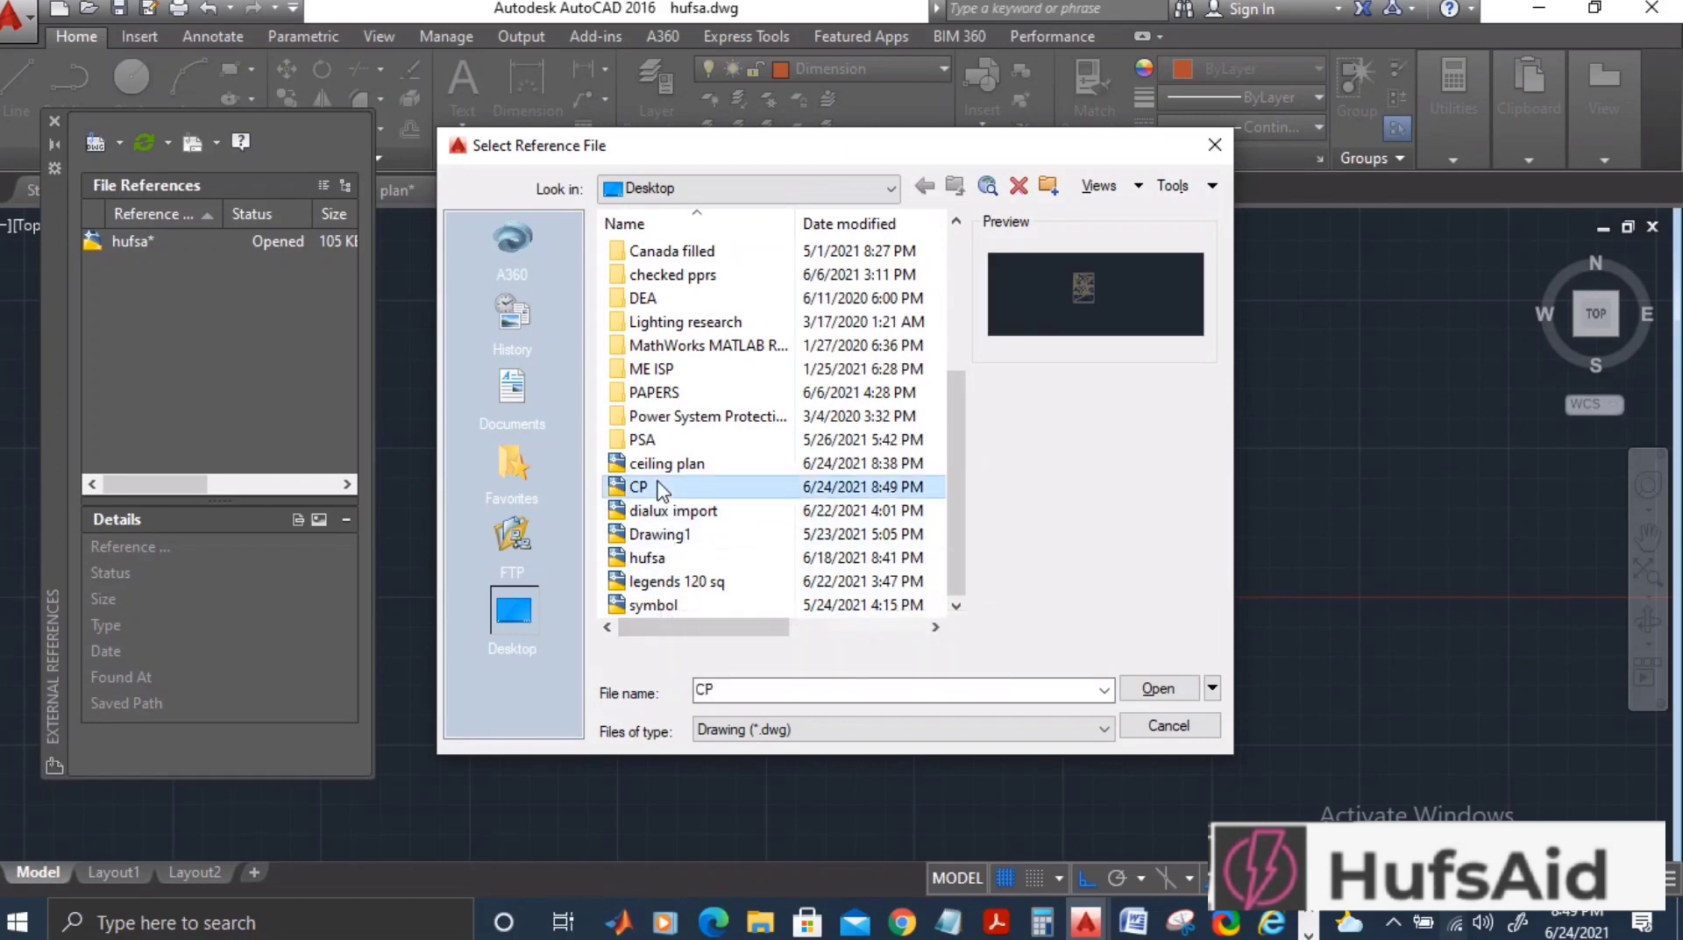
pyautogui.click(1166, 691)
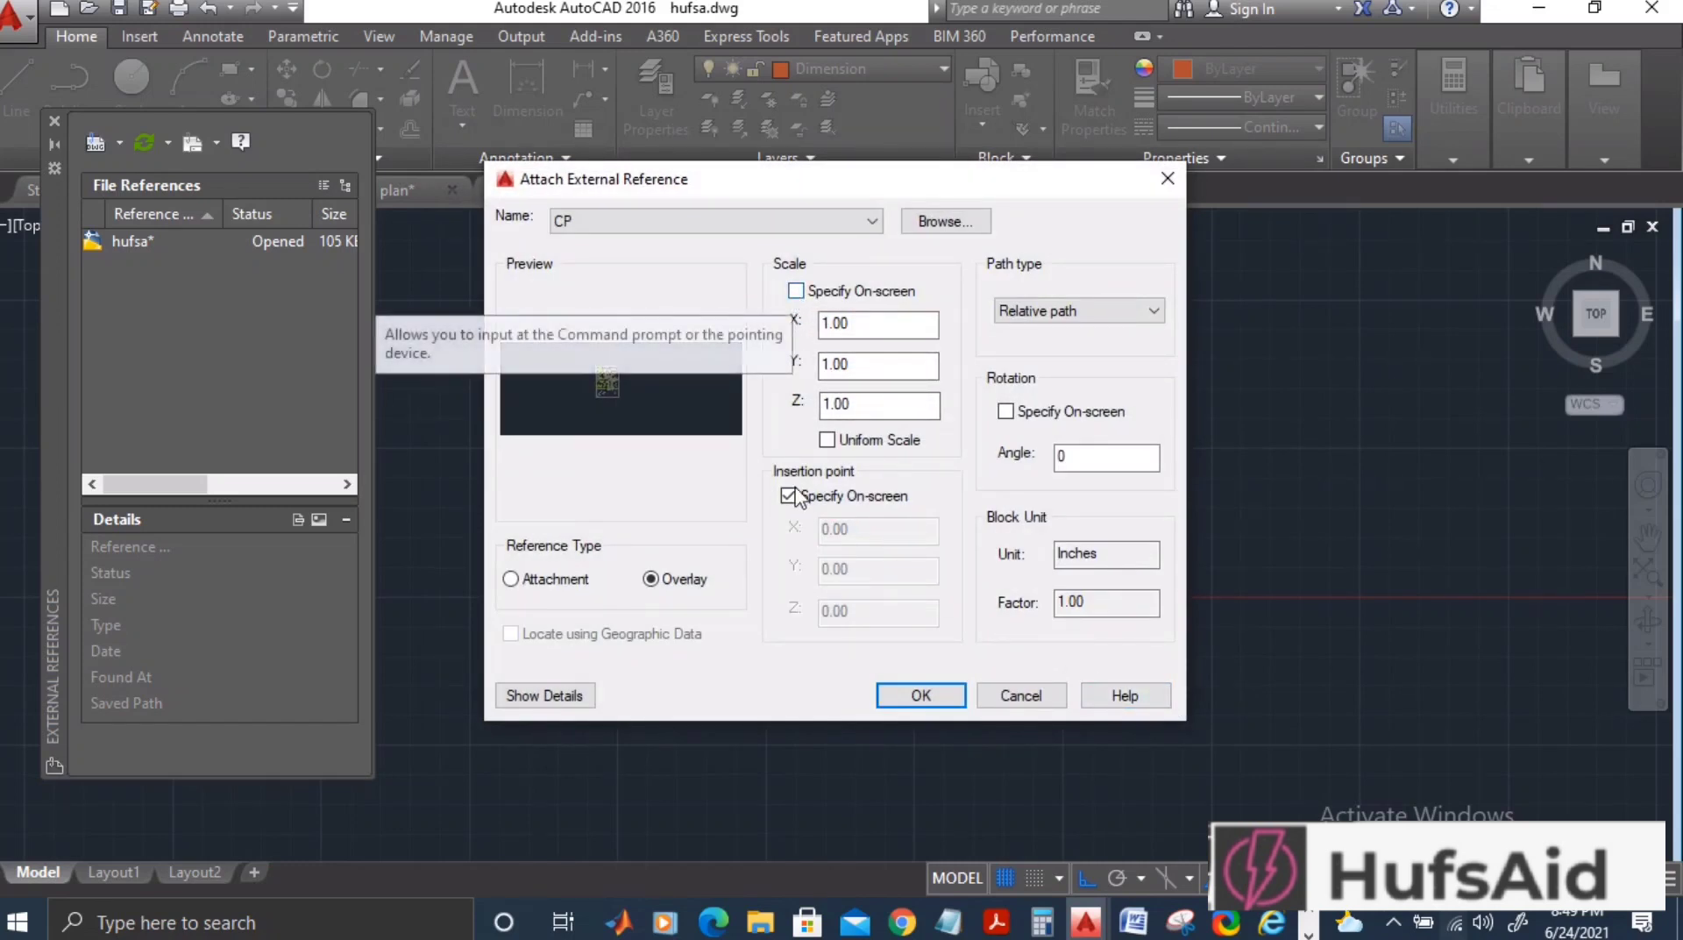
pyautogui.click(918, 694)
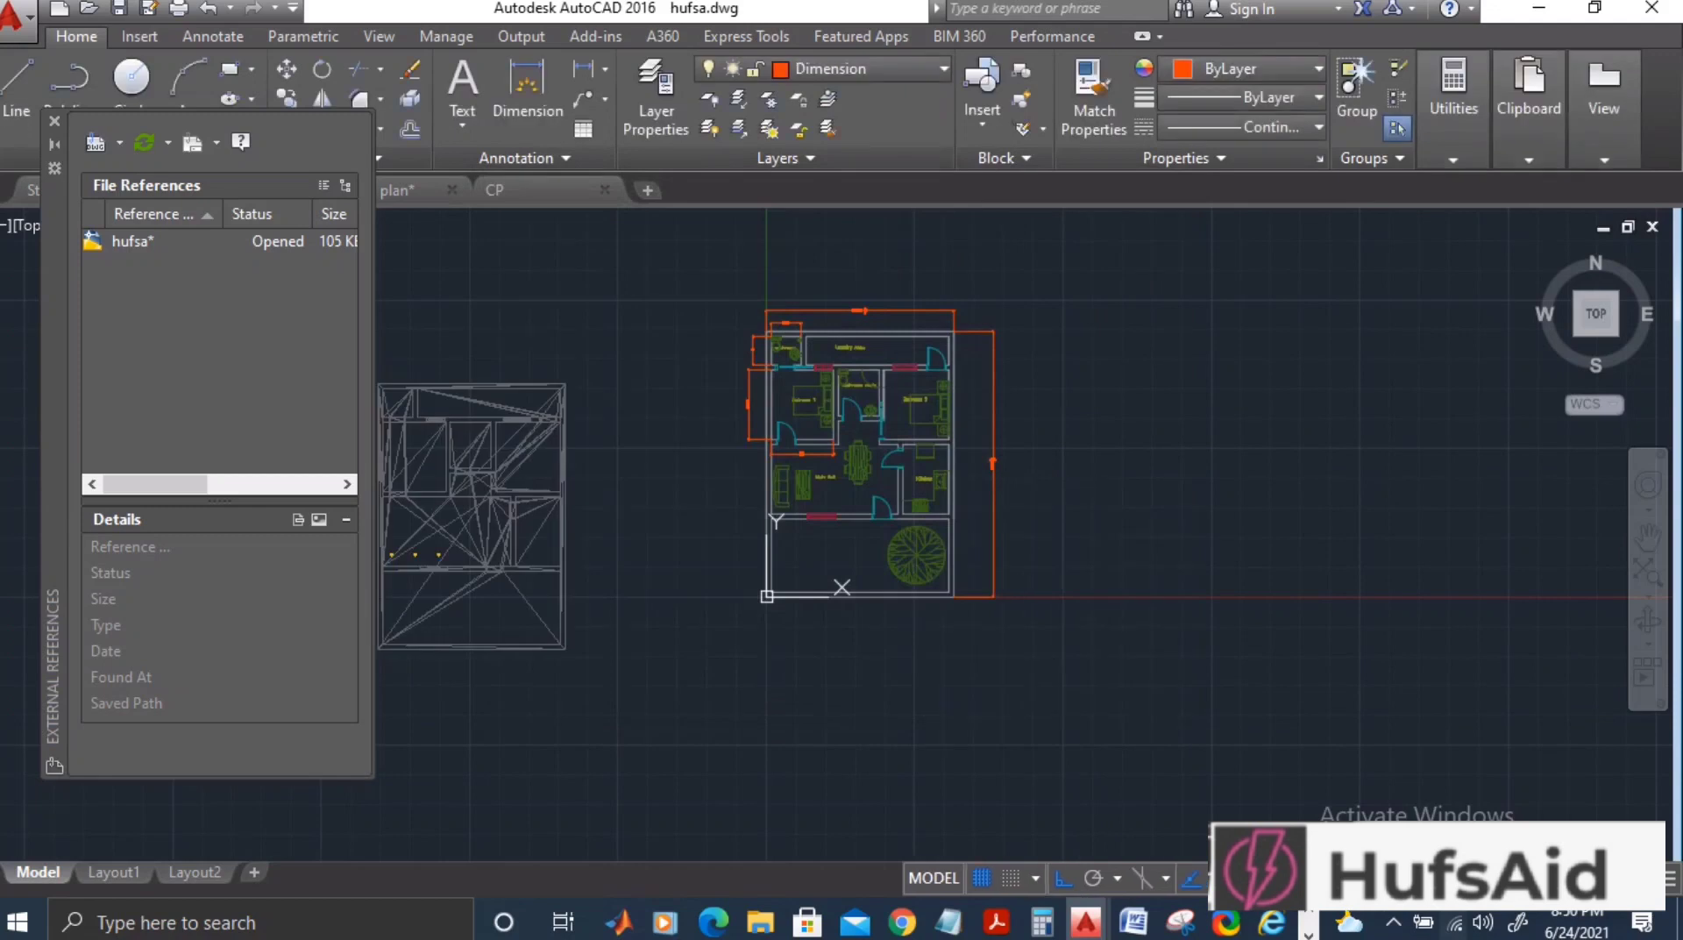
# With Object Snap on, place CP at the washroom corner and zoom out to check.
pyautogui.click(774, 336)
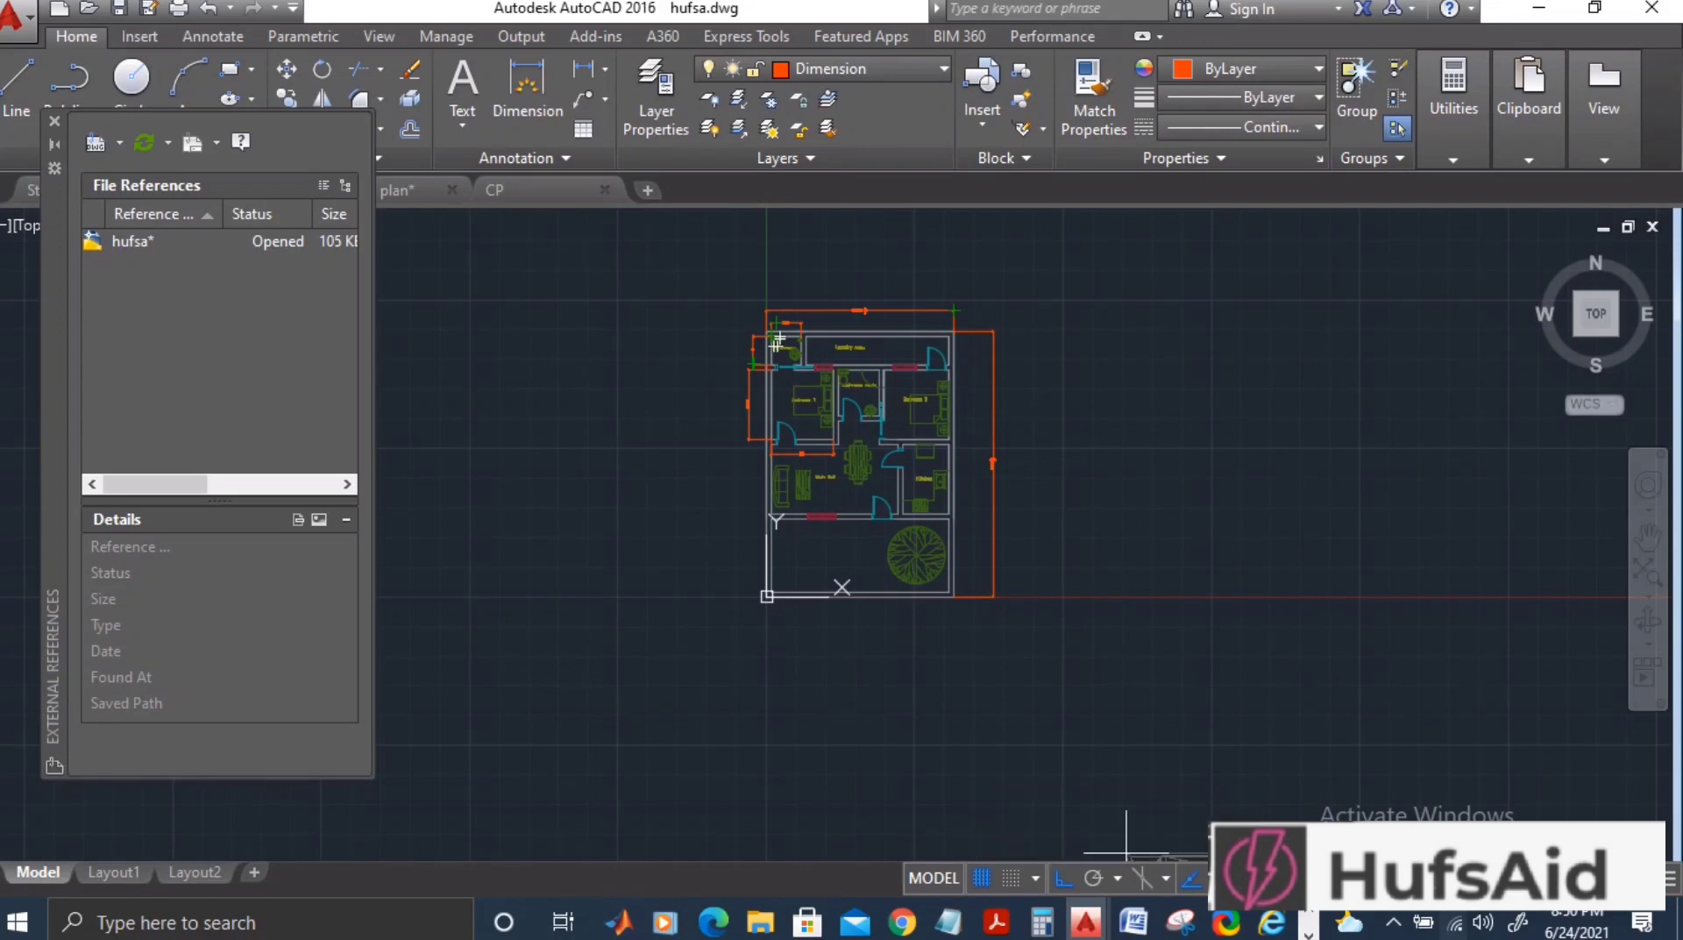
pyautogui.scroll(5, 779, 340)
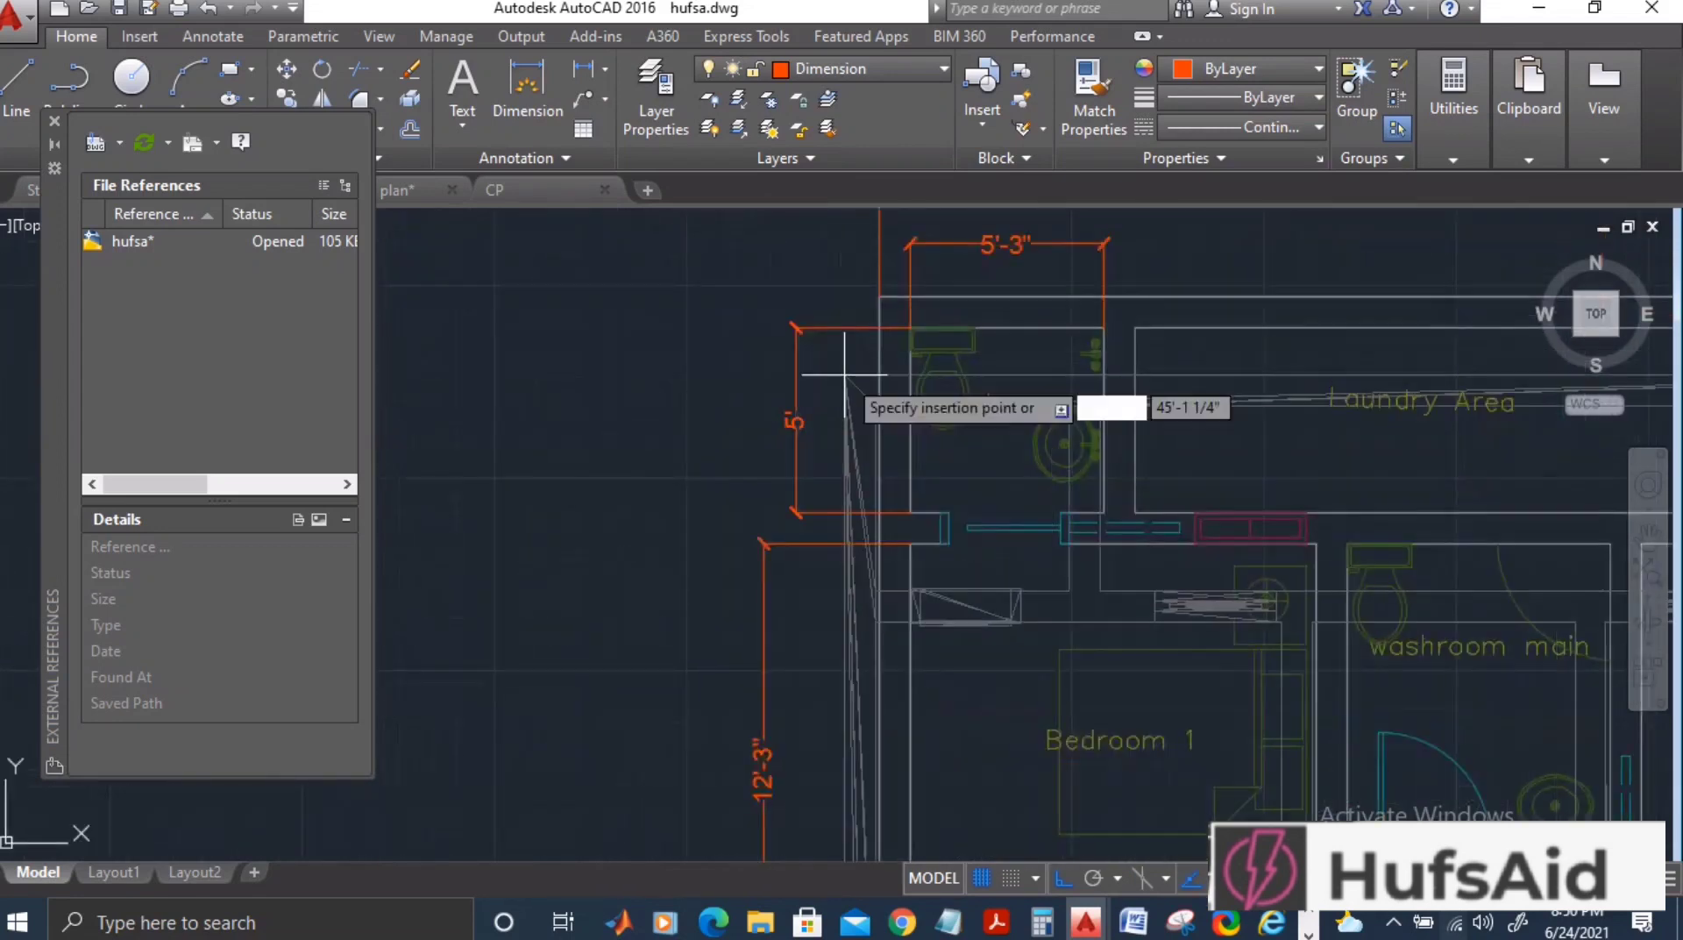
pyautogui.moveTo(836, 390); pyautogui.dragTo(943, 501, button='middle')
pyautogui.click(994, 436)
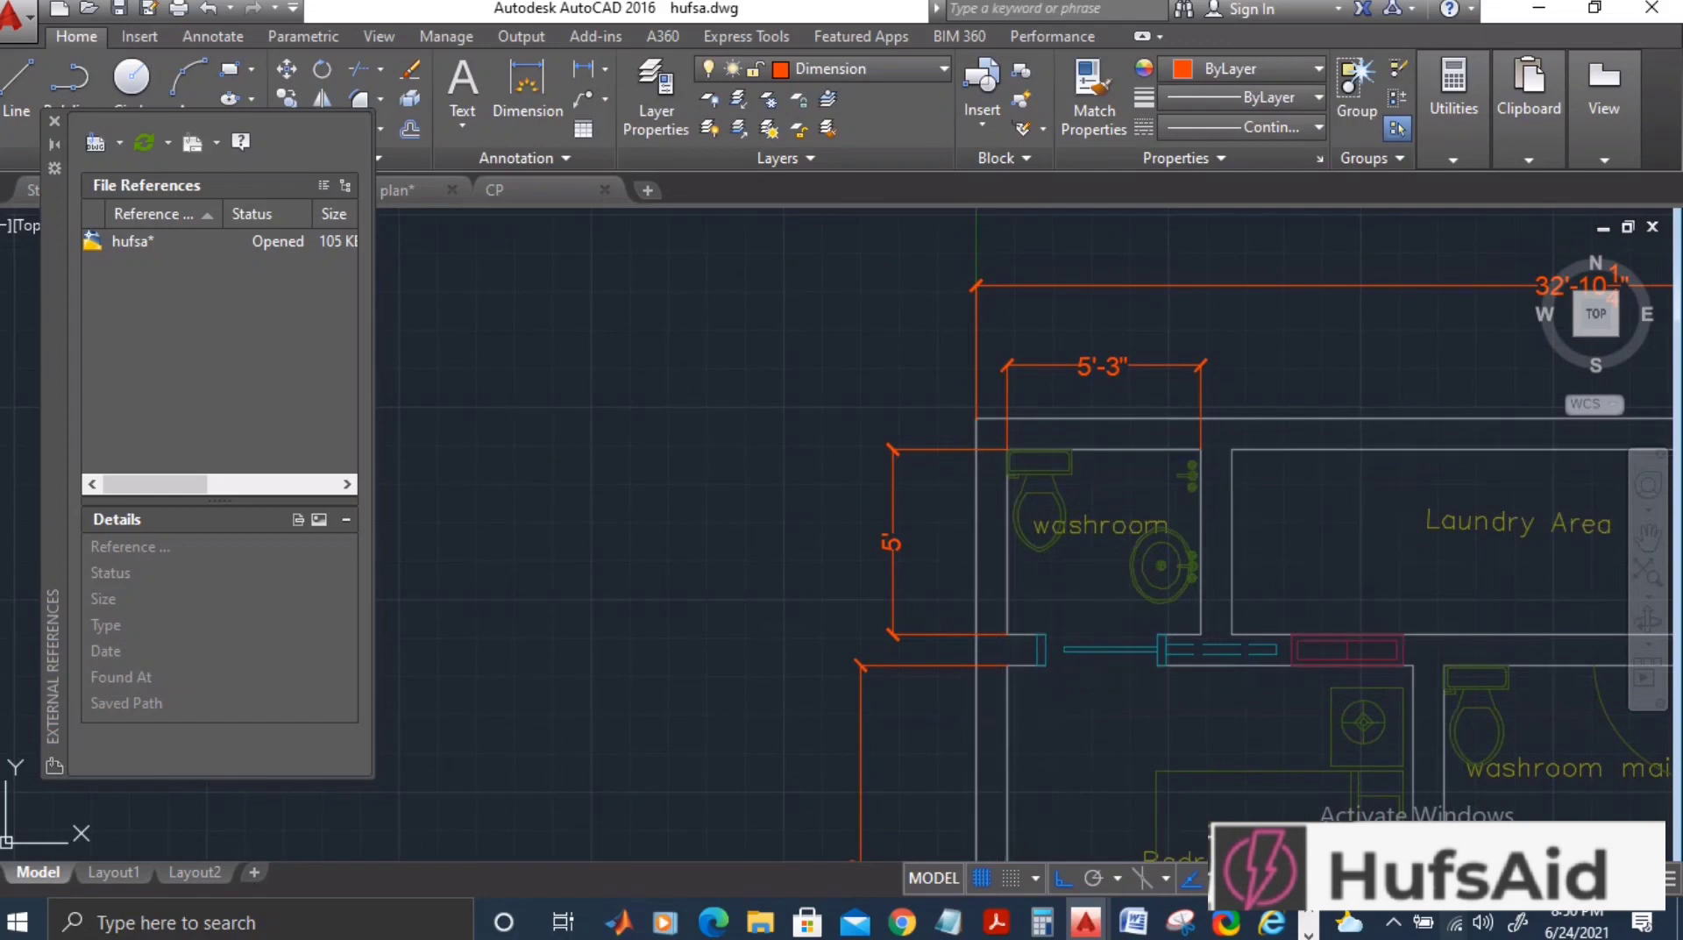
pyautogui.scroll(-2, 1187, 586)
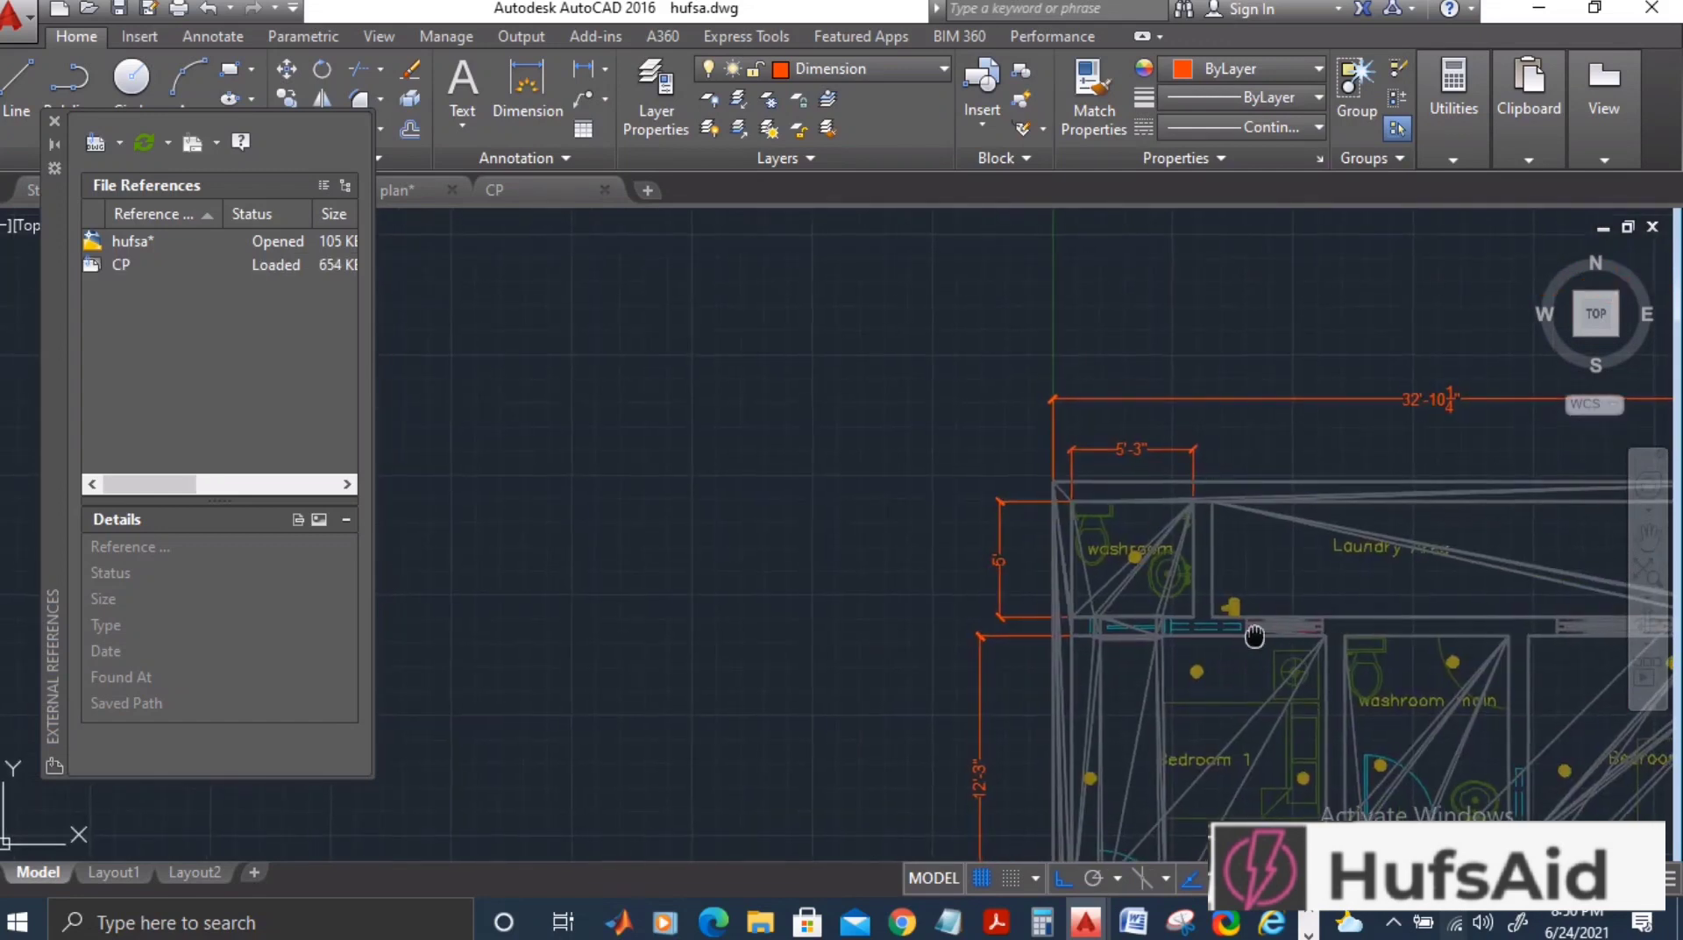
pyautogui.moveTo(1251, 632)
pyautogui.mouseDown(button='middle')
pyautogui.moveTo(1037, 478)
pyautogui.moveTo(833, 379)
pyautogui.mouseUp(button='middle')
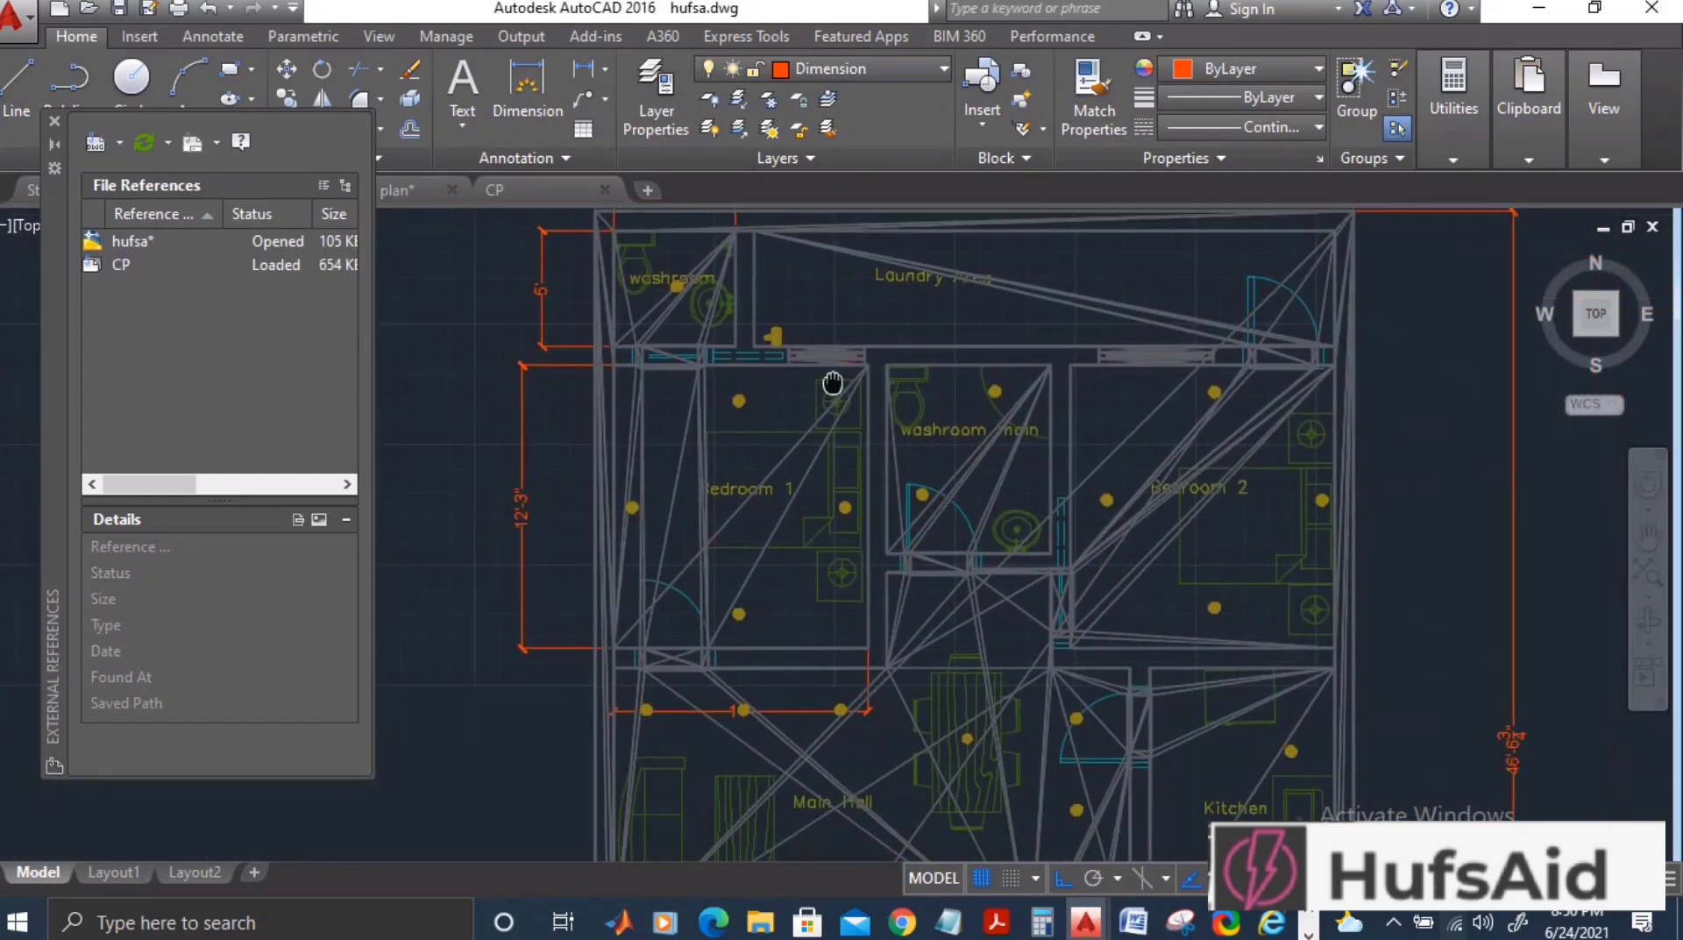
pyautogui.scroll(-2, 976, 418)
pyautogui.scroll(-2, 977, 442)
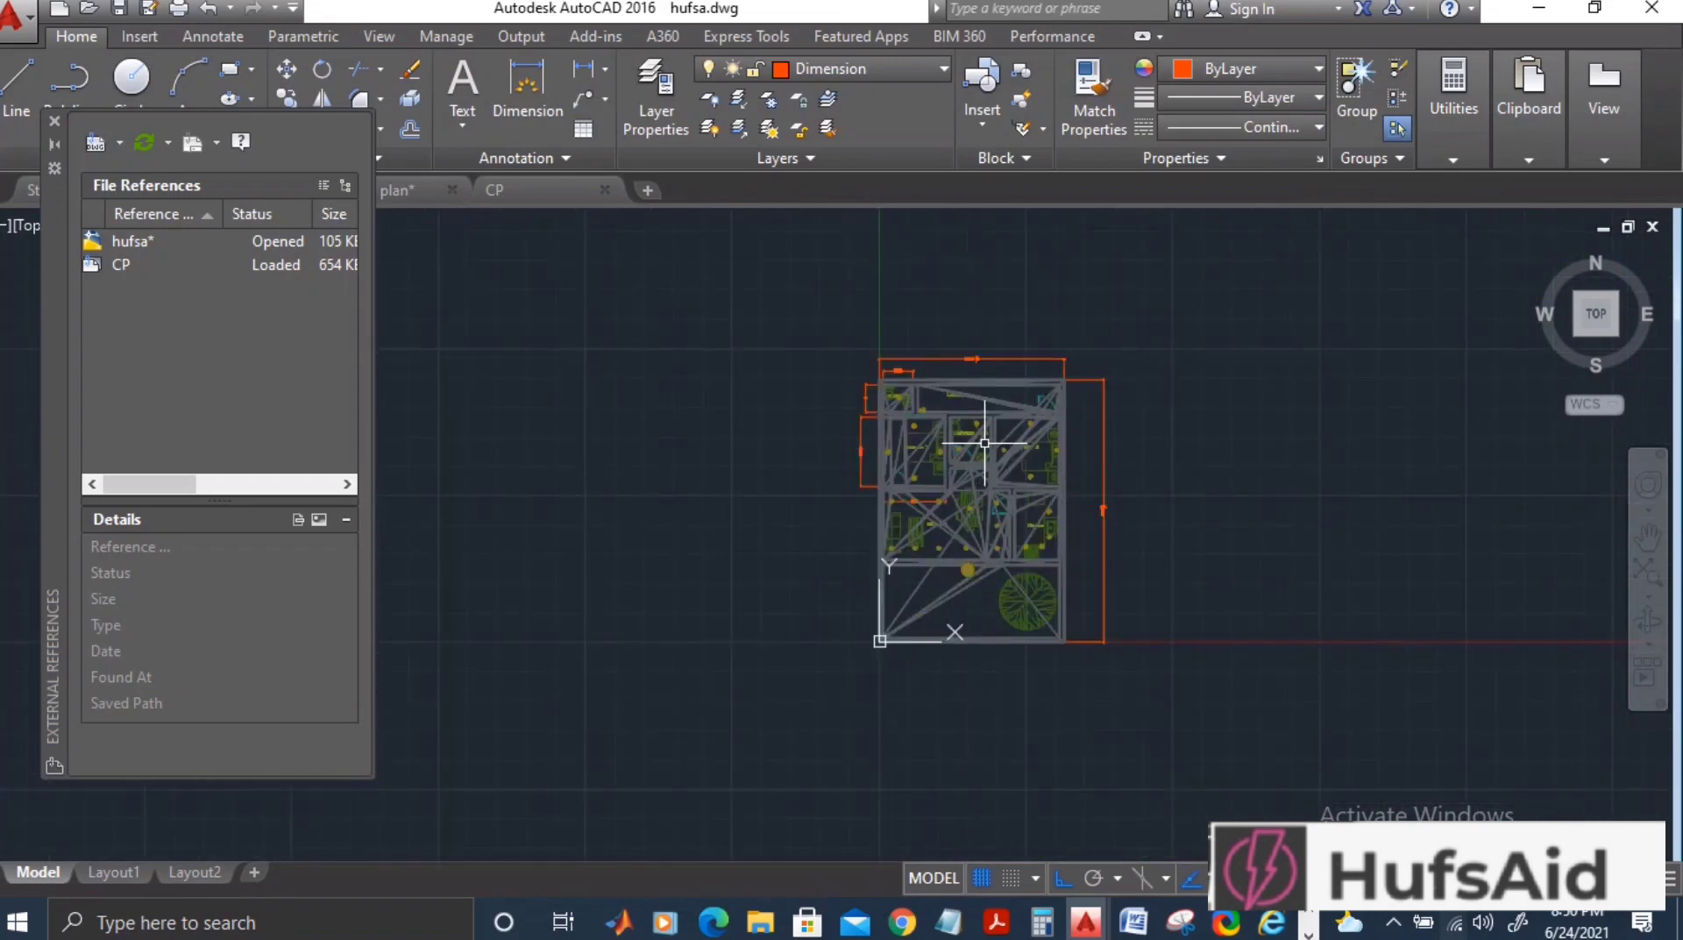
pyautogui.scroll(1, 986, 447)
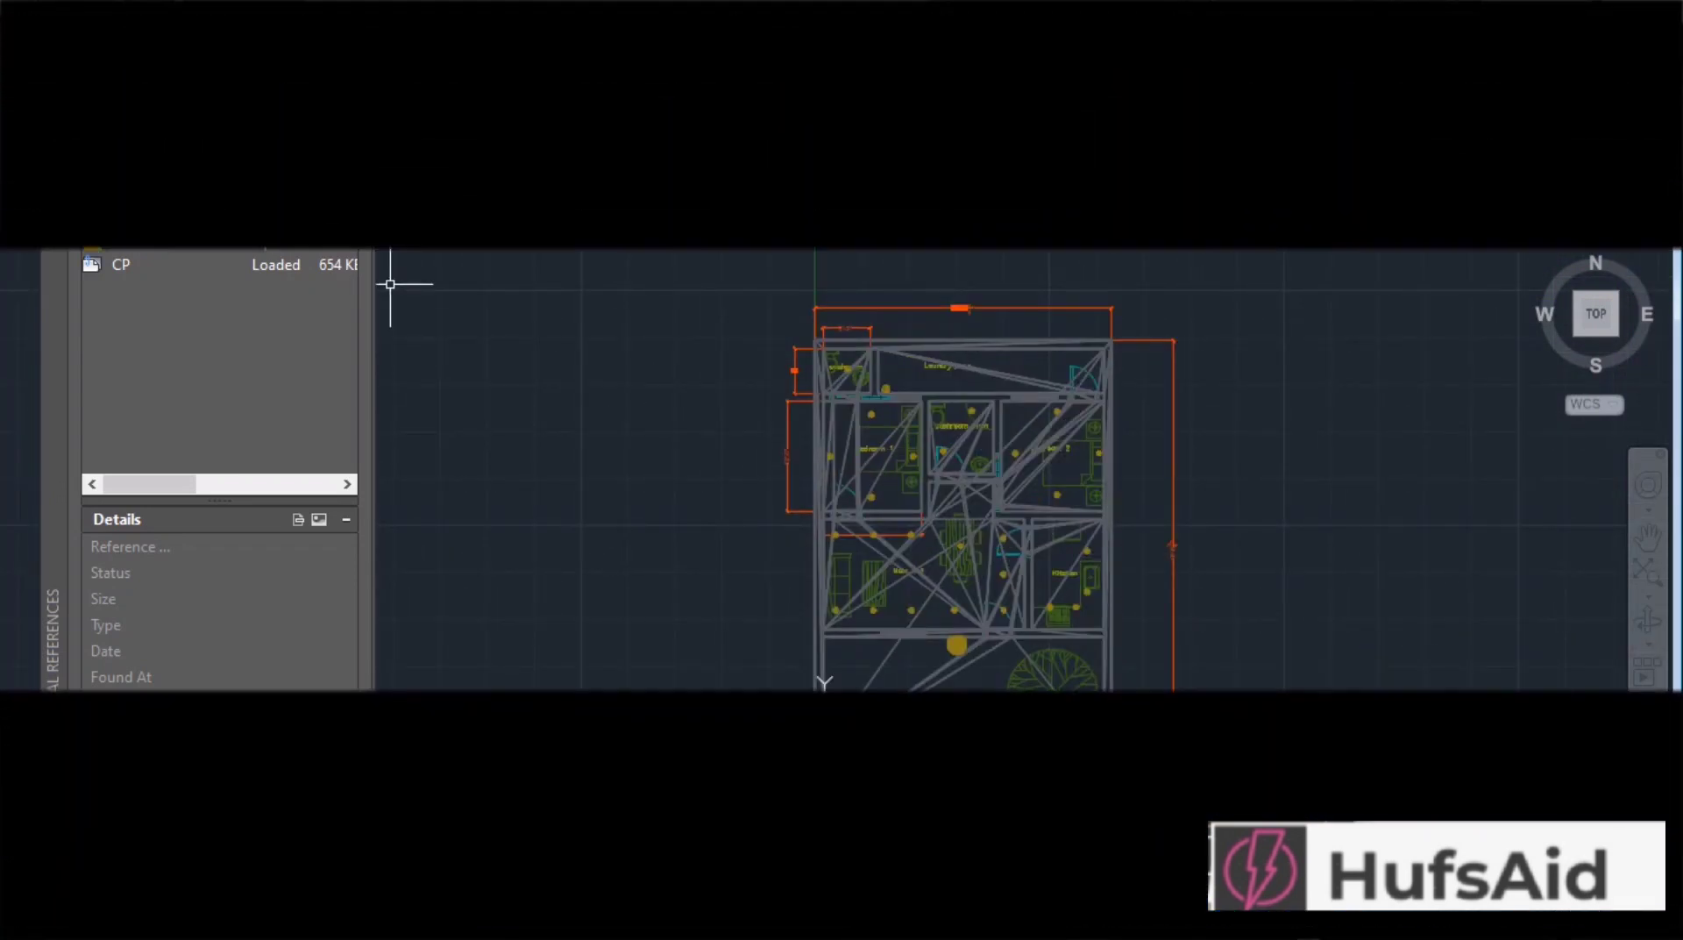